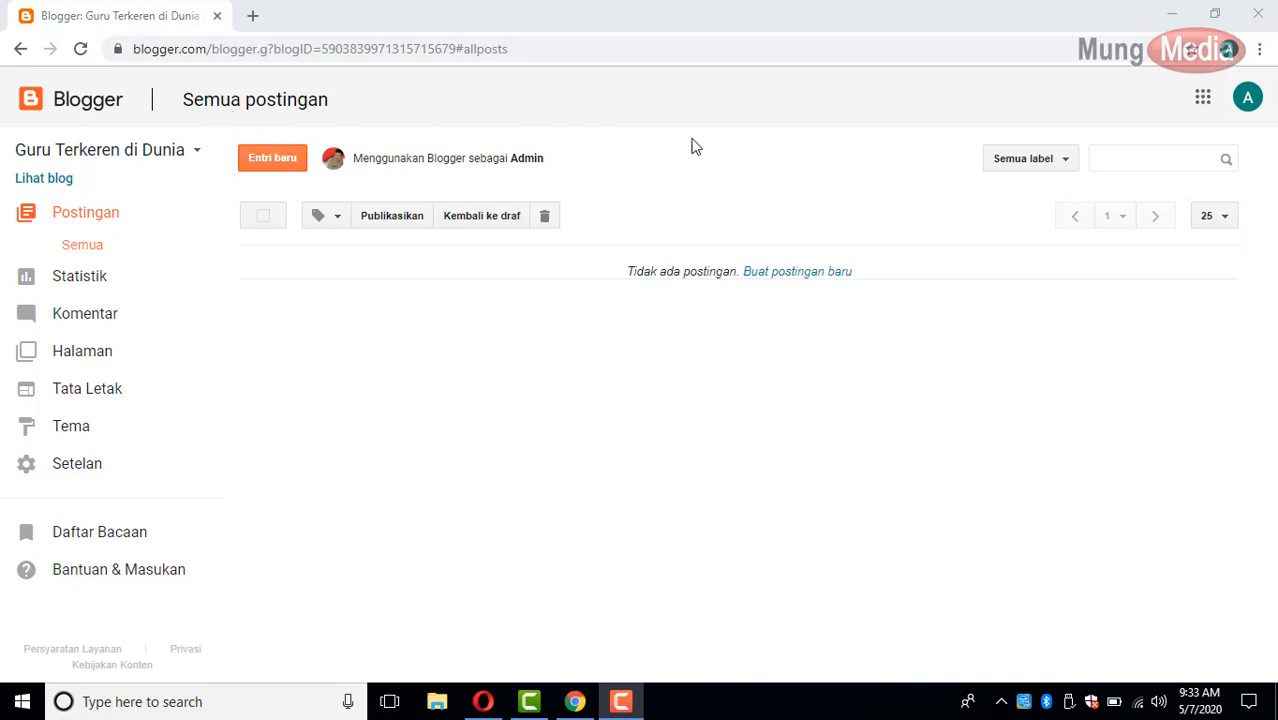
# Step: View the live Guru Terkeren di Dunia blog in a separate tab and return to the Blogger dashboard
pyautogui.rightClick(58, 180)
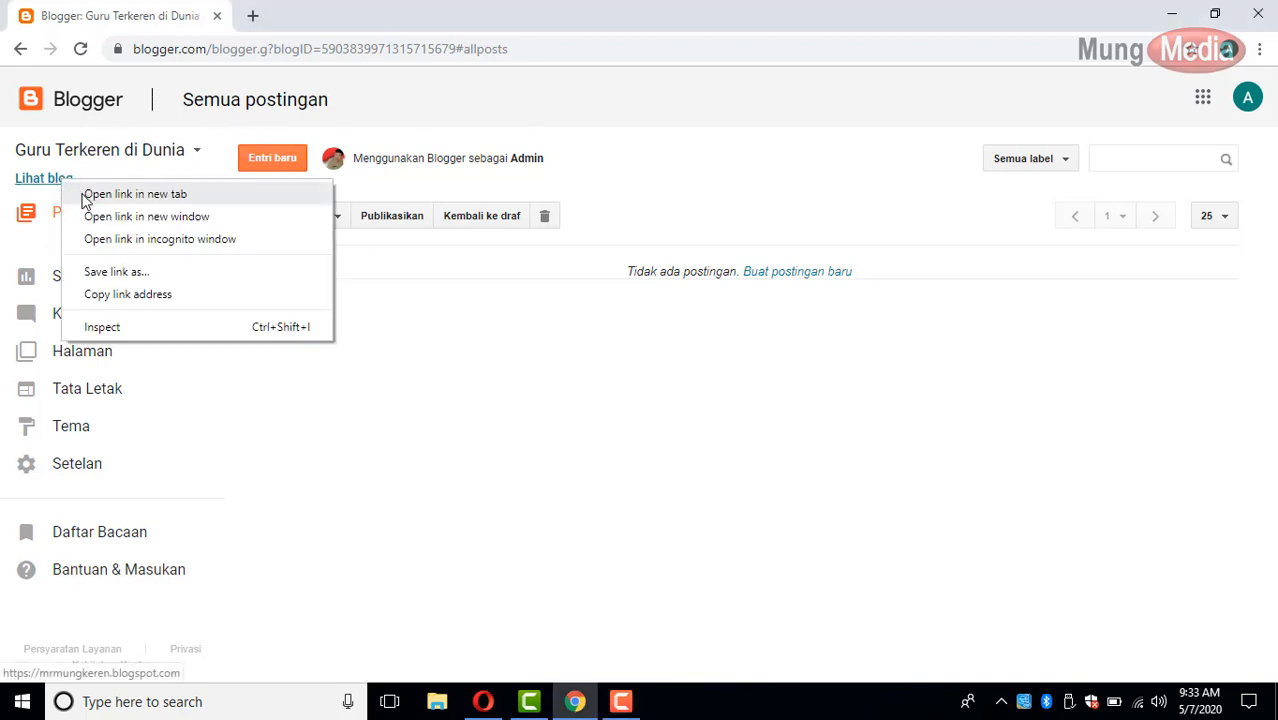
pyautogui.click(90, 192)
pyautogui.click(359, 14)
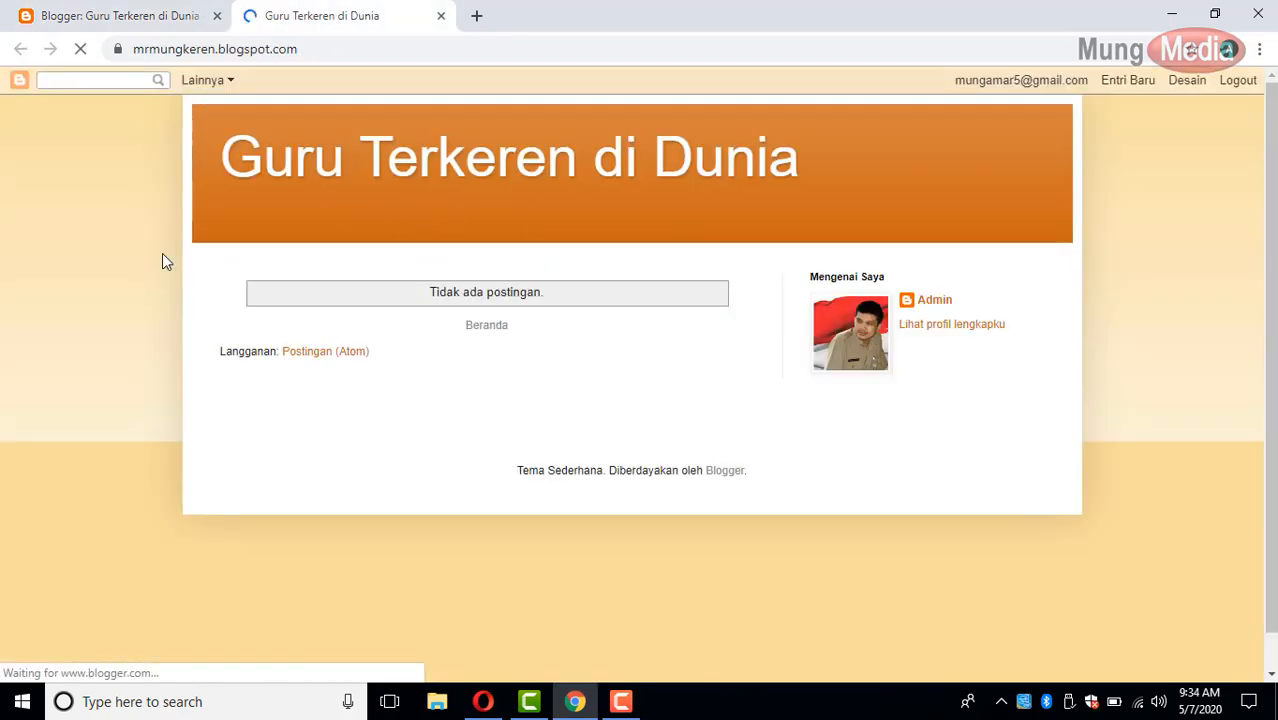
pyautogui.click(143, 20)
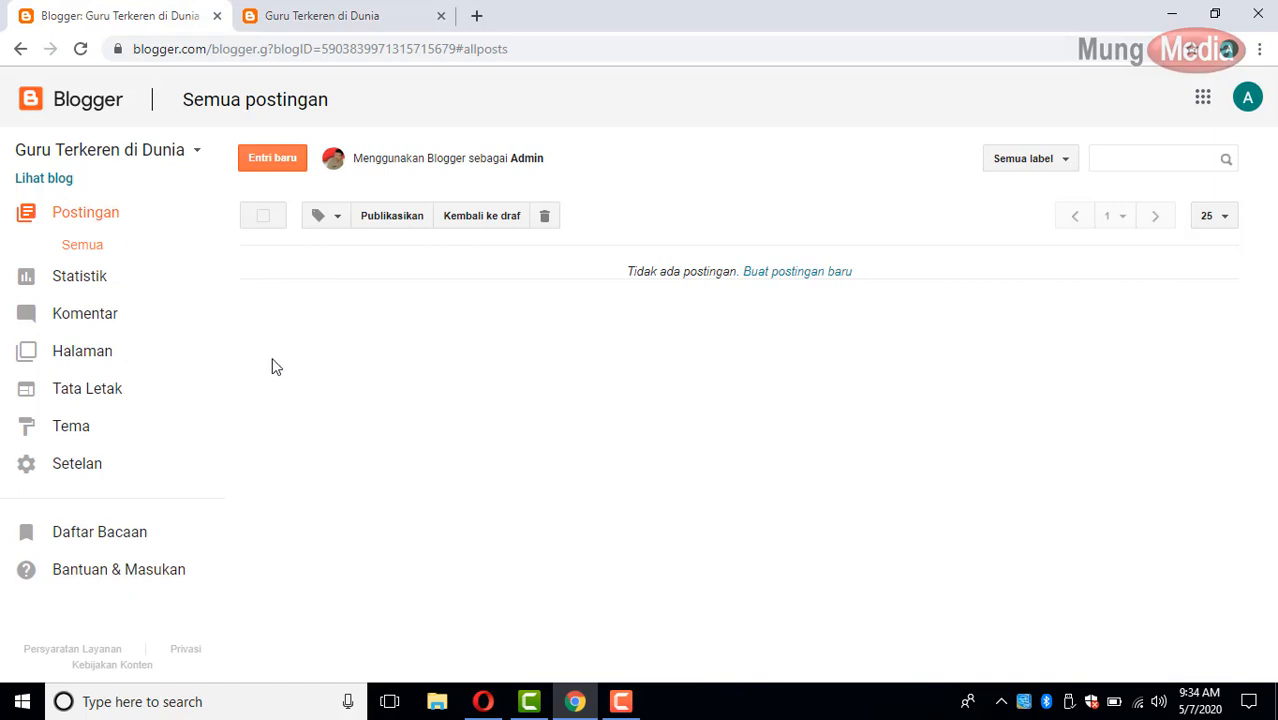
# Step: Open the theme designer to customize the blog's current Simple Bold theme
pyautogui.click(108, 428)
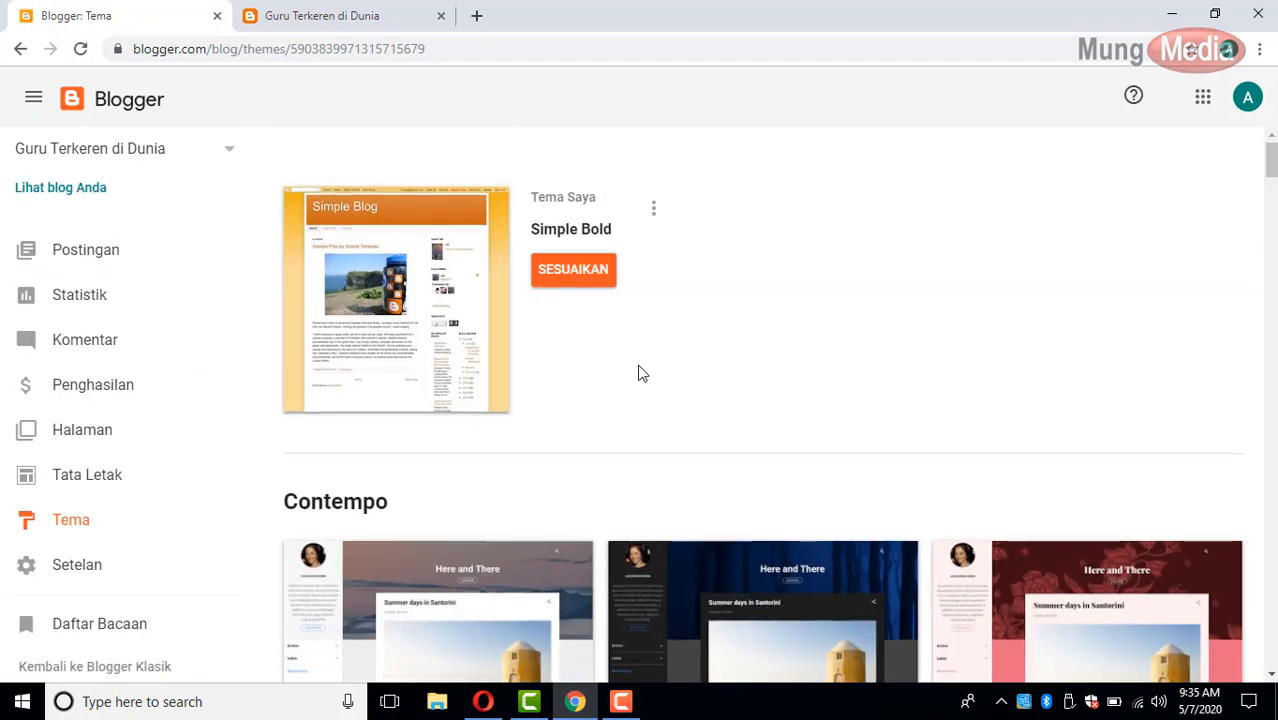
pyautogui.click(575, 280)
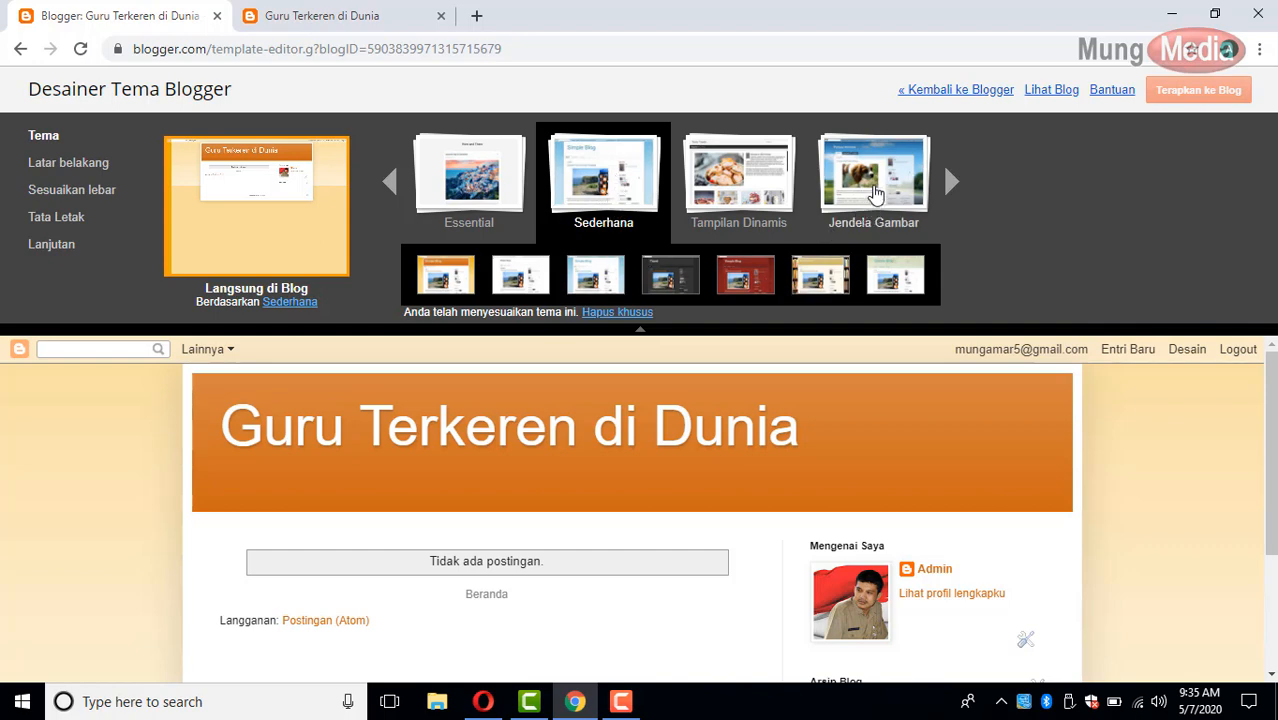
# Step: Browse the Jendela Gambar variants and preview the PT Keren Sekali, Tanda Air and Kelembutan themes on the blog
pyautogui.click(872, 212)
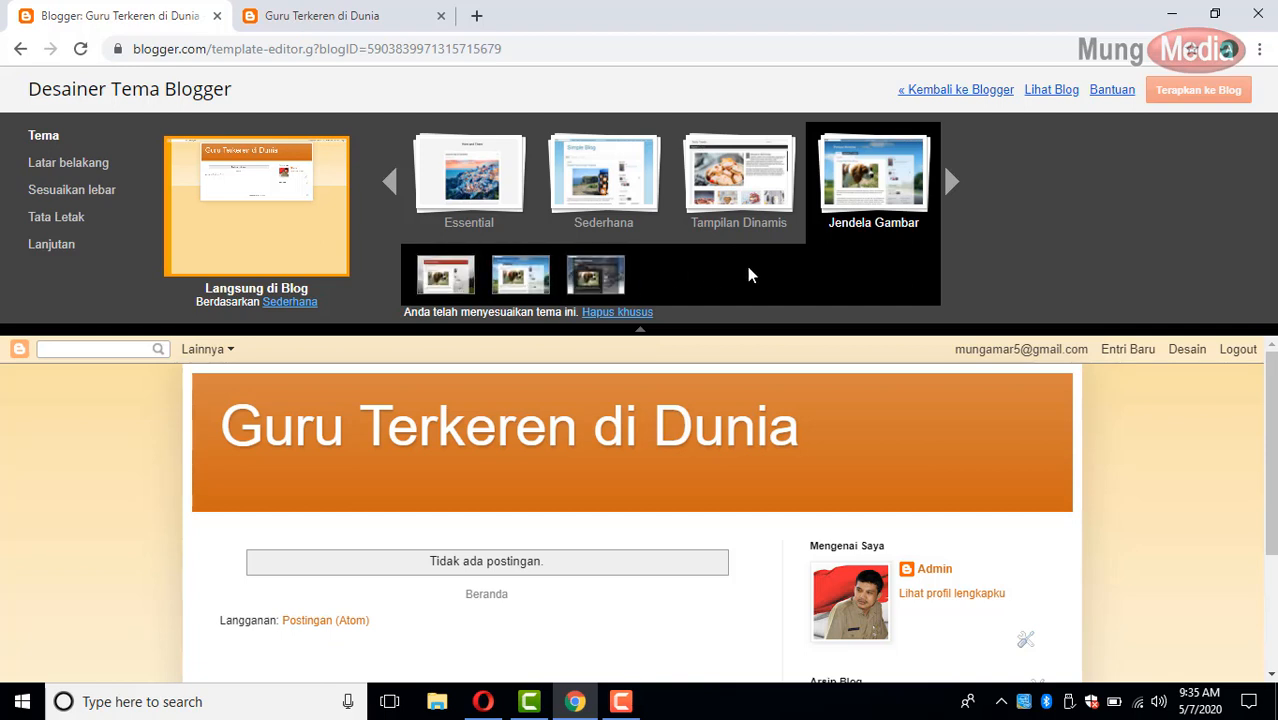
pyautogui.click(951, 180)
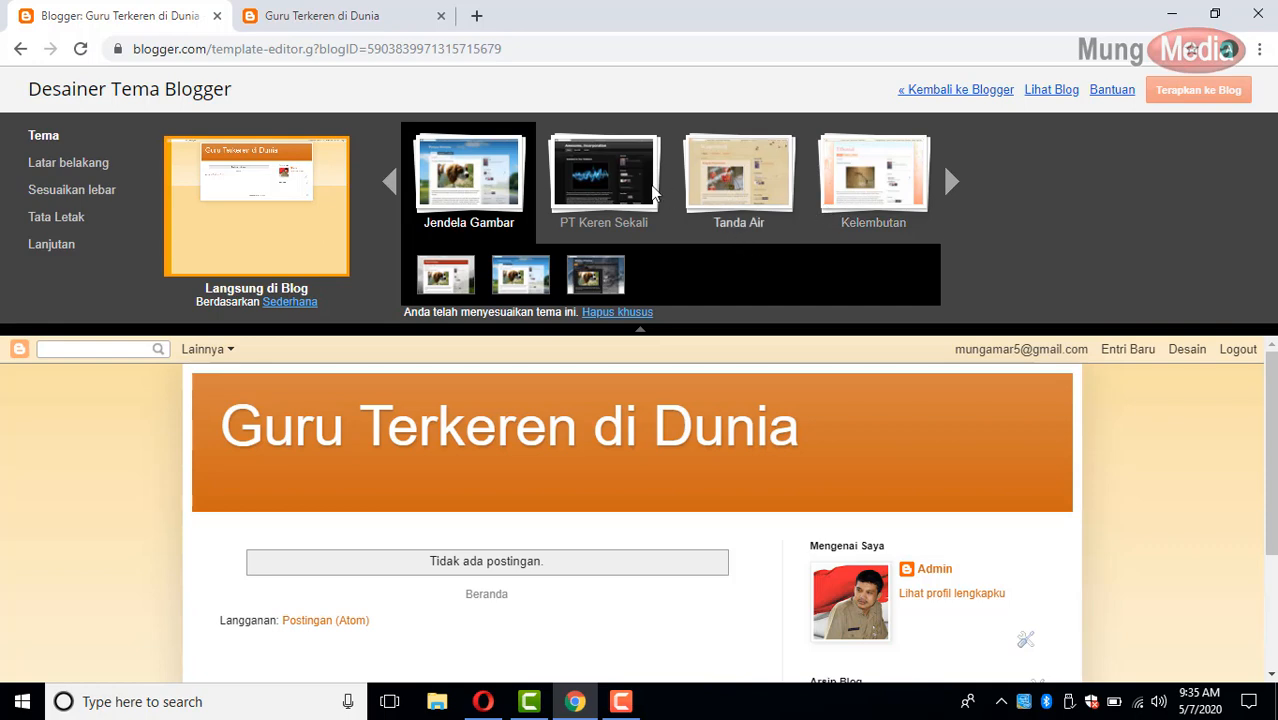
pyautogui.click(612, 182)
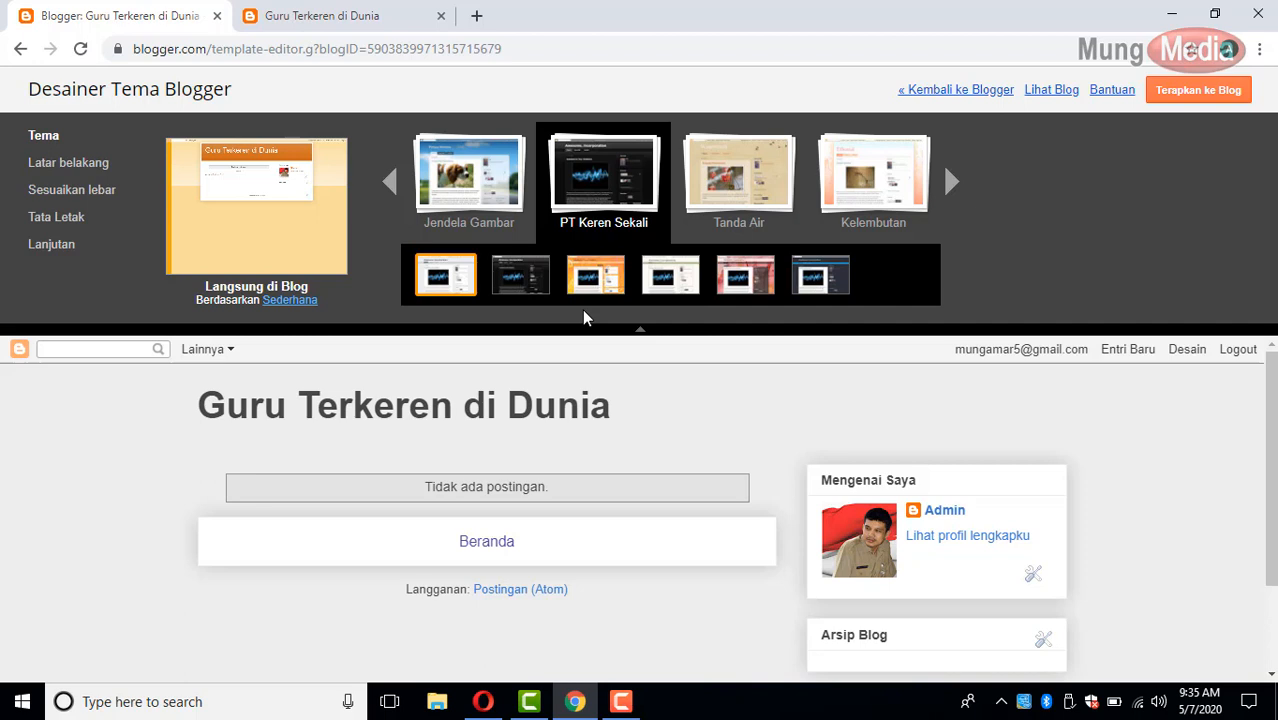
pyautogui.click(753, 193)
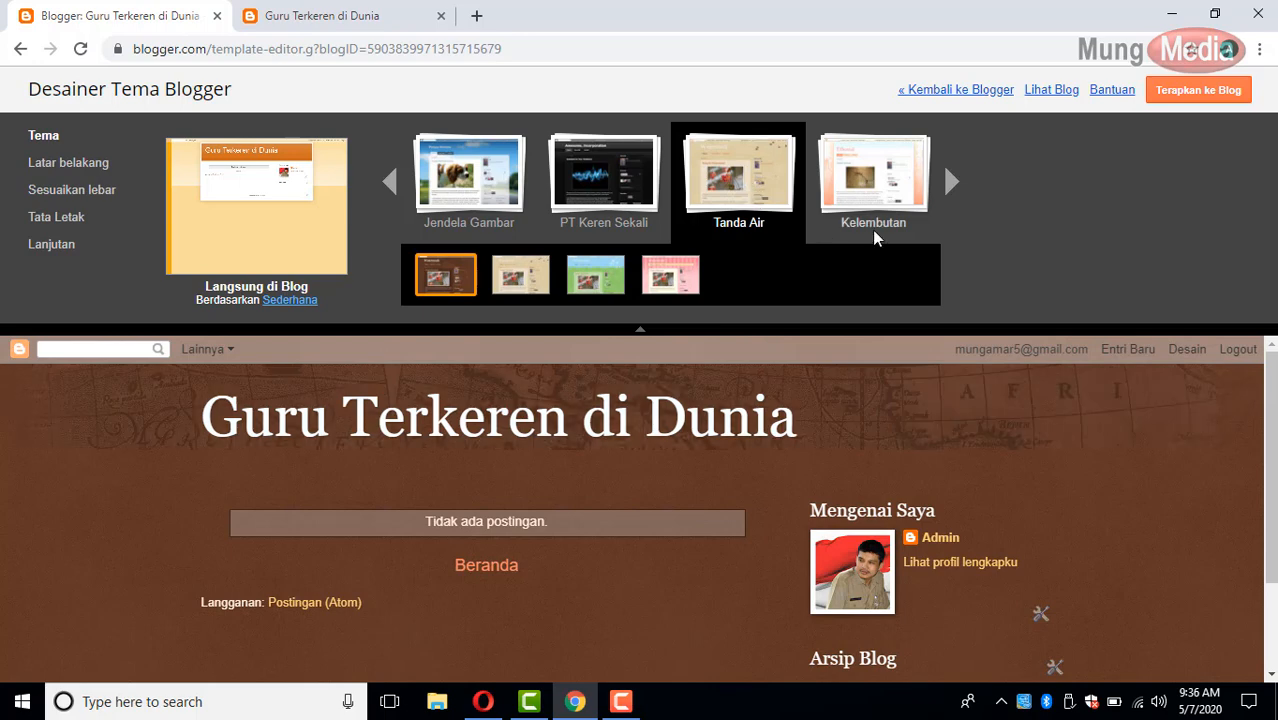
pyautogui.click(893, 189)
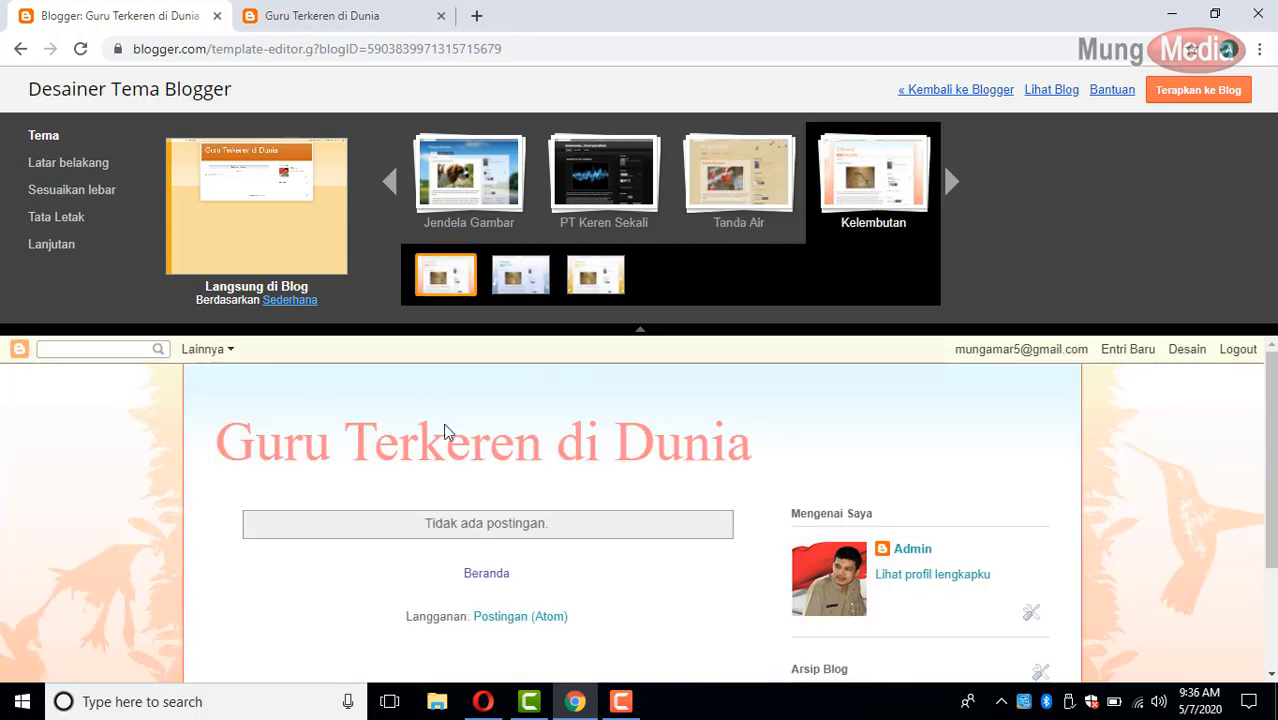
# Step: Compare variants of the Perjalanan theme and apply the white-paper one with the airplane-wing sky background to the blog
pyautogui.click(957, 185)
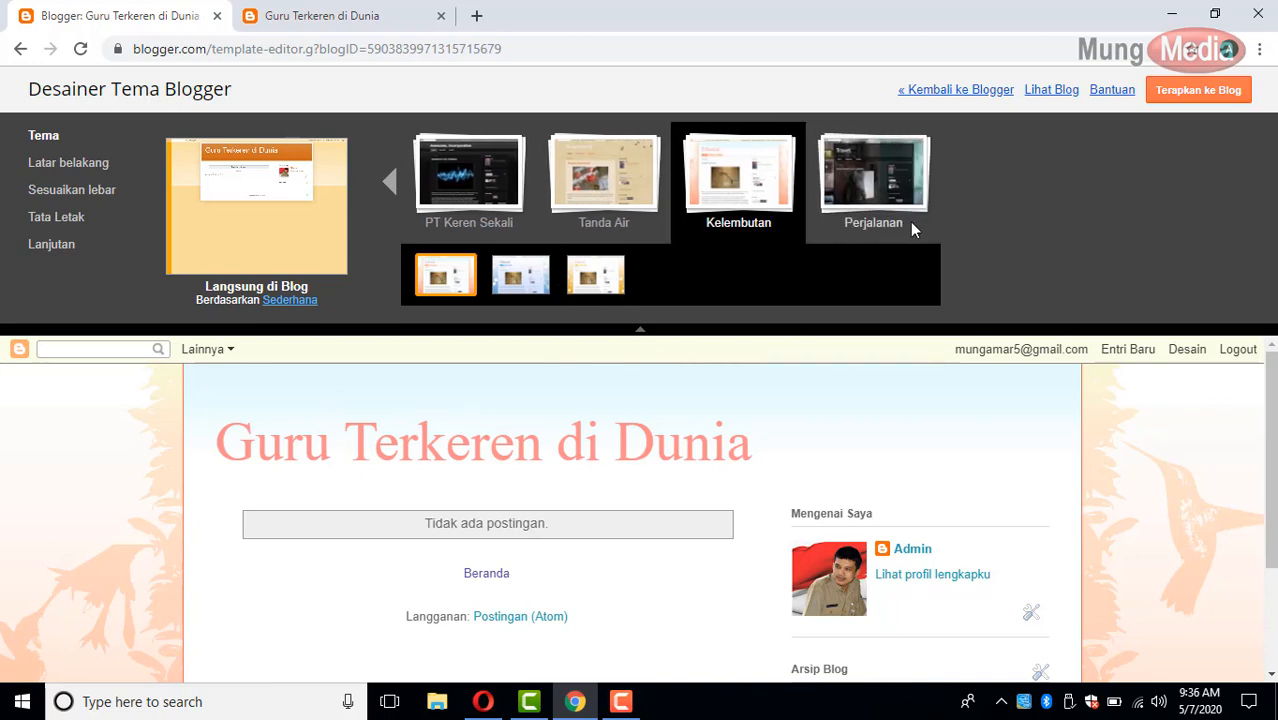
pyautogui.click(876, 193)
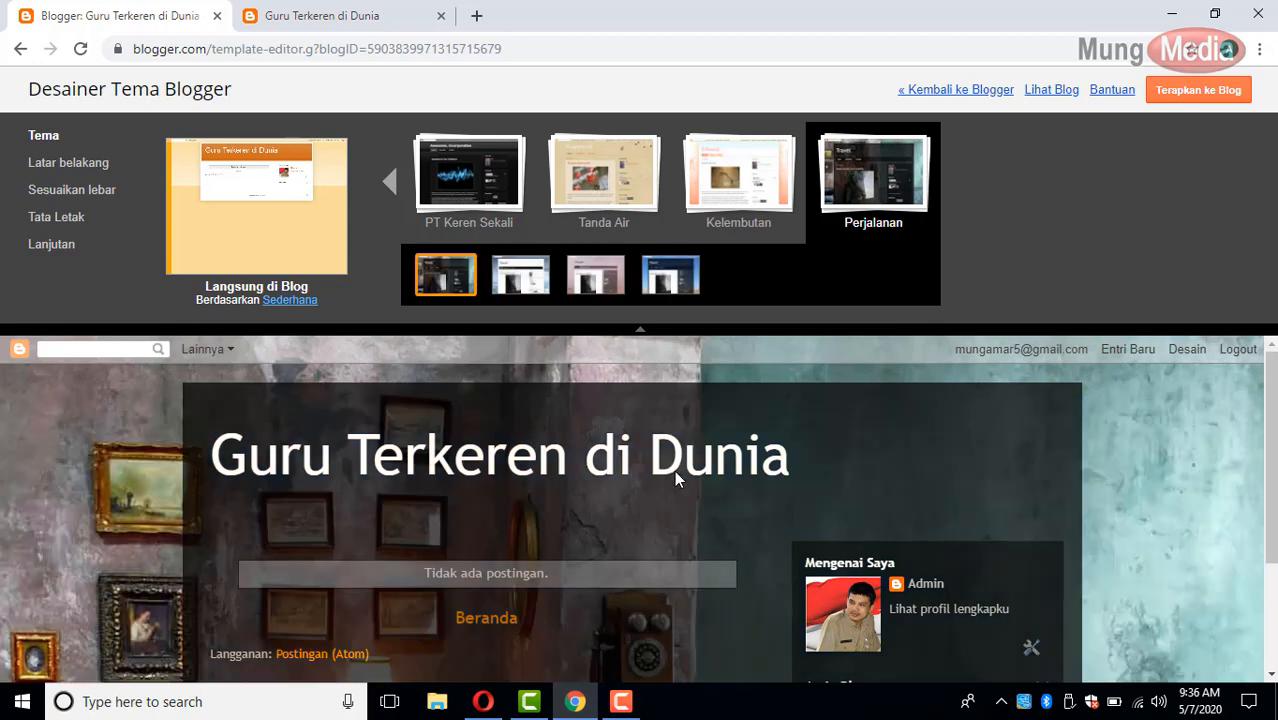
pyautogui.click(594, 283)
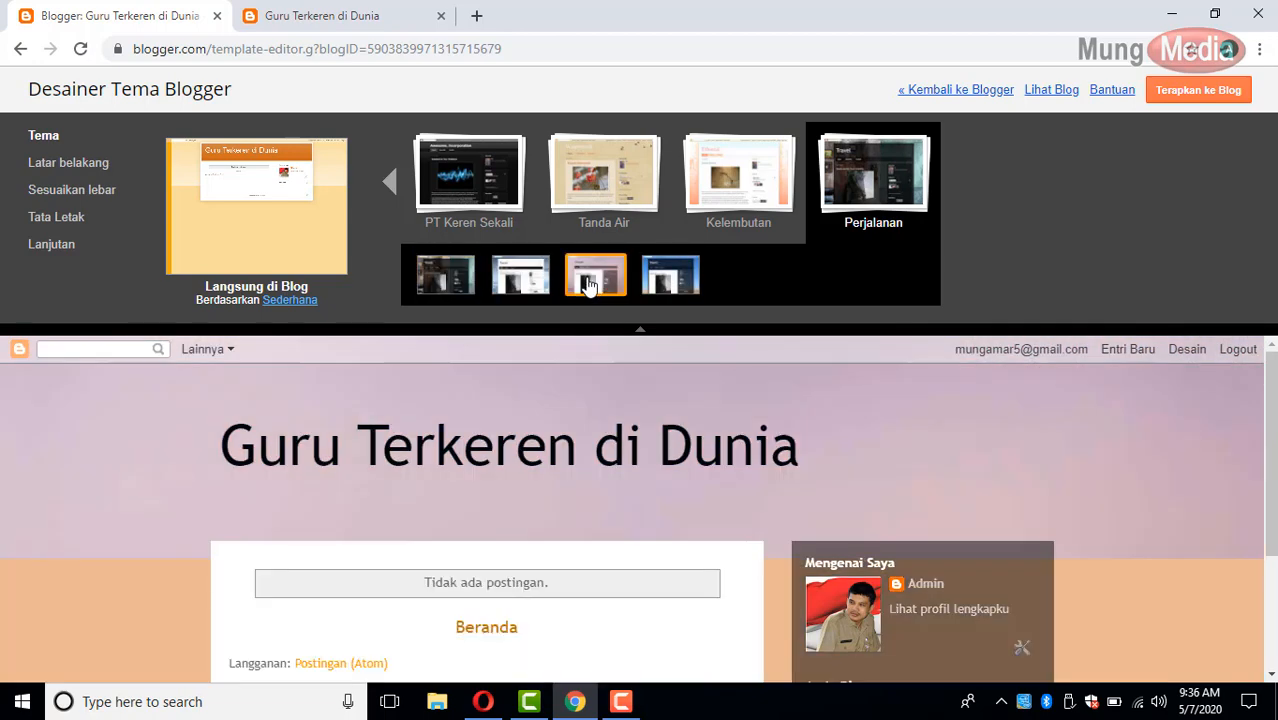
pyautogui.click(520, 278)
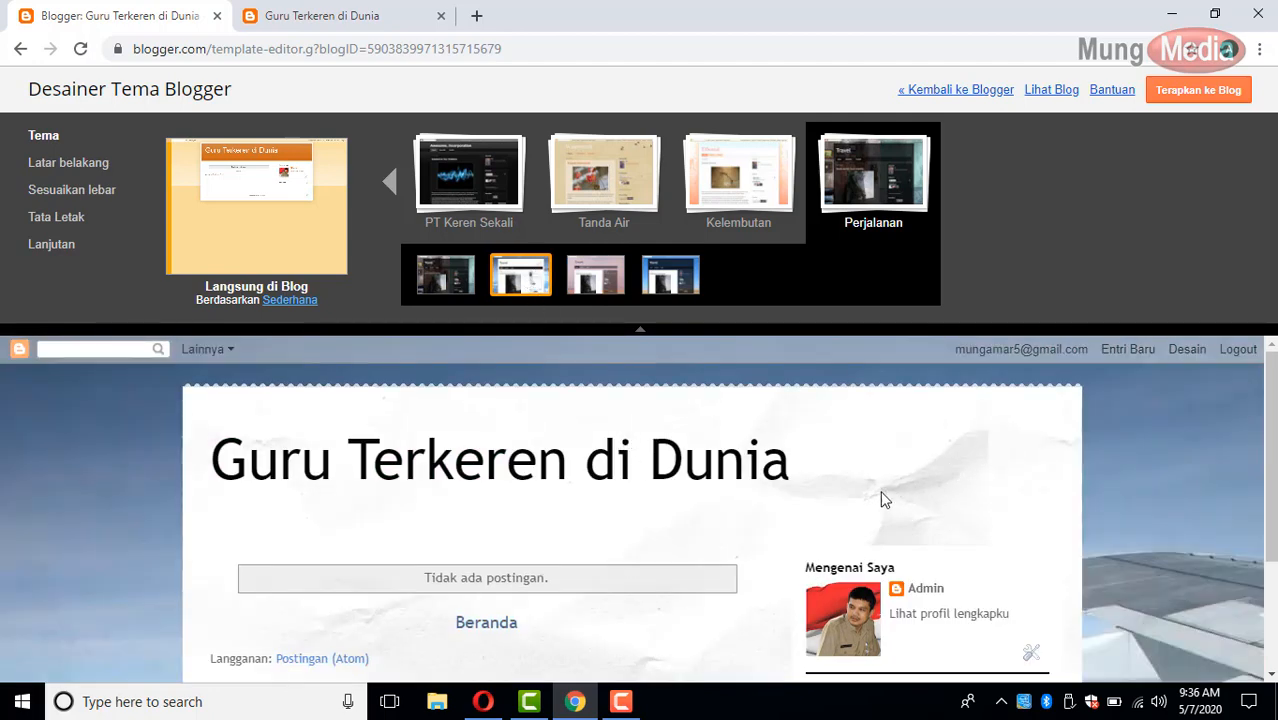
pyautogui.click(888, 175)
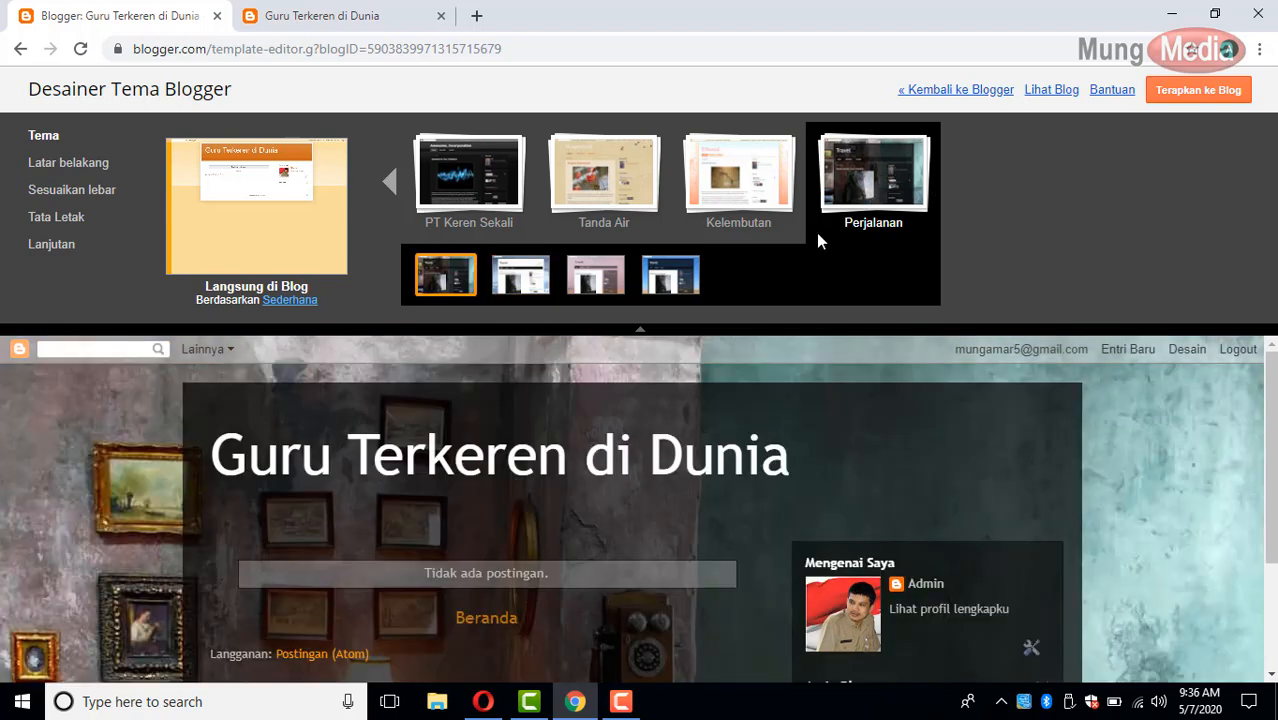
pyautogui.click(516, 286)
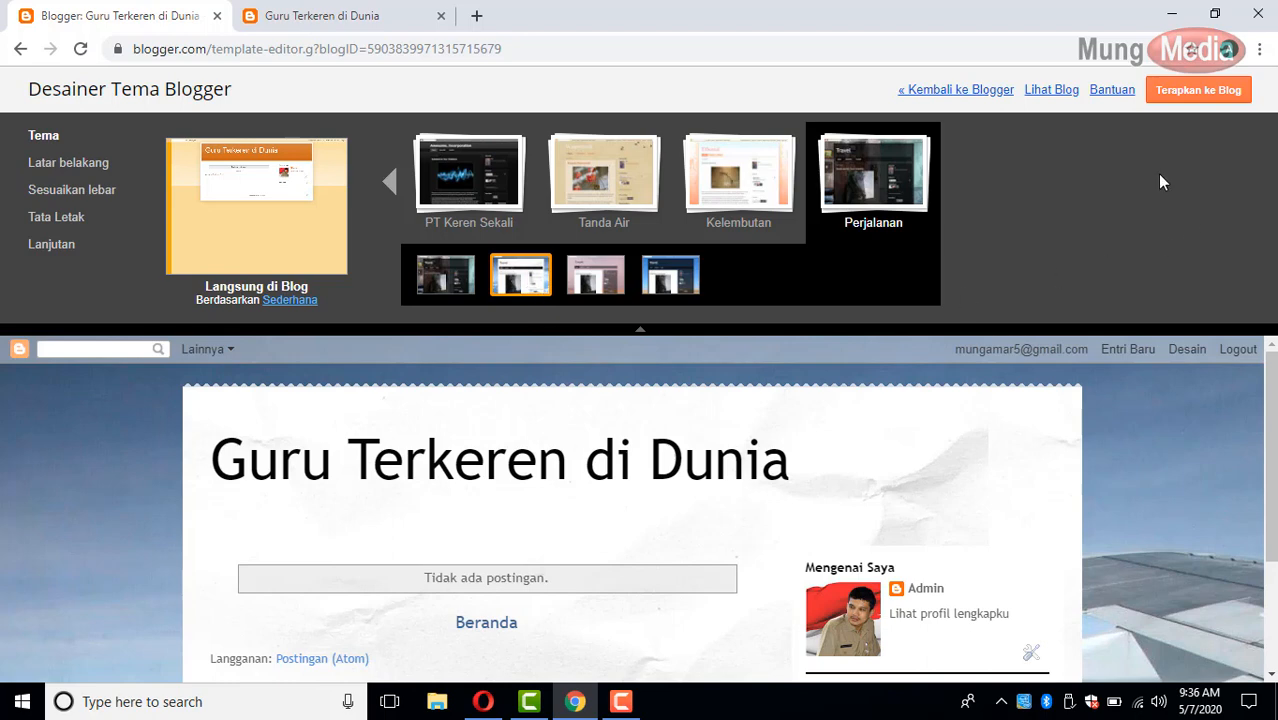
pyautogui.click(1200, 91)
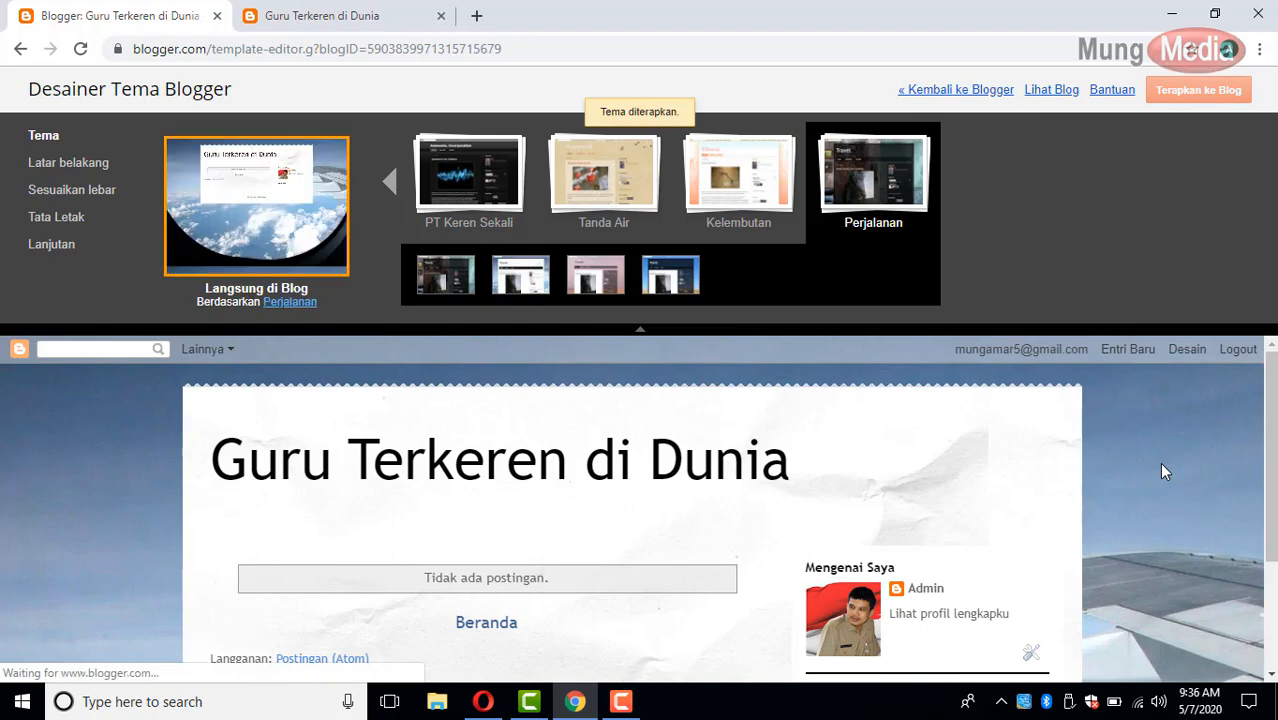
# Step: Reload the live blog to check the applied theme, compare it with the designer preview, and return to the designer
pyautogui.click(376, 22)
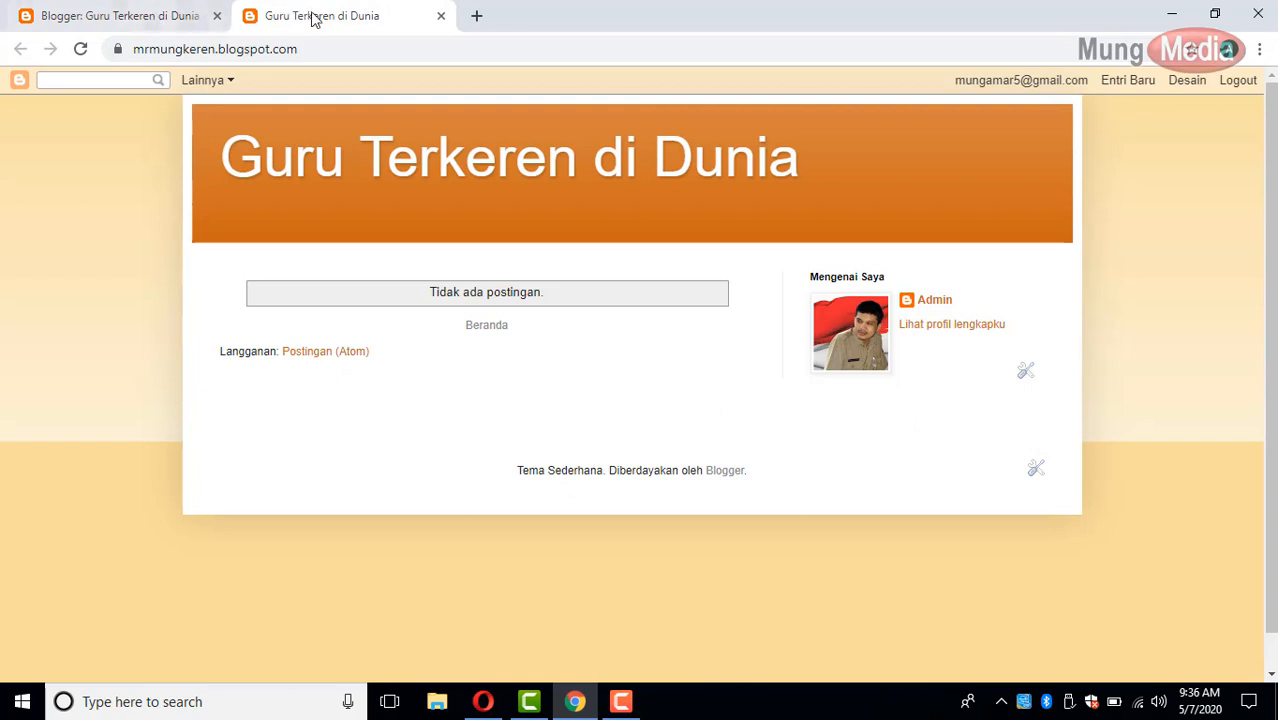
pyautogui.click(80, 48)
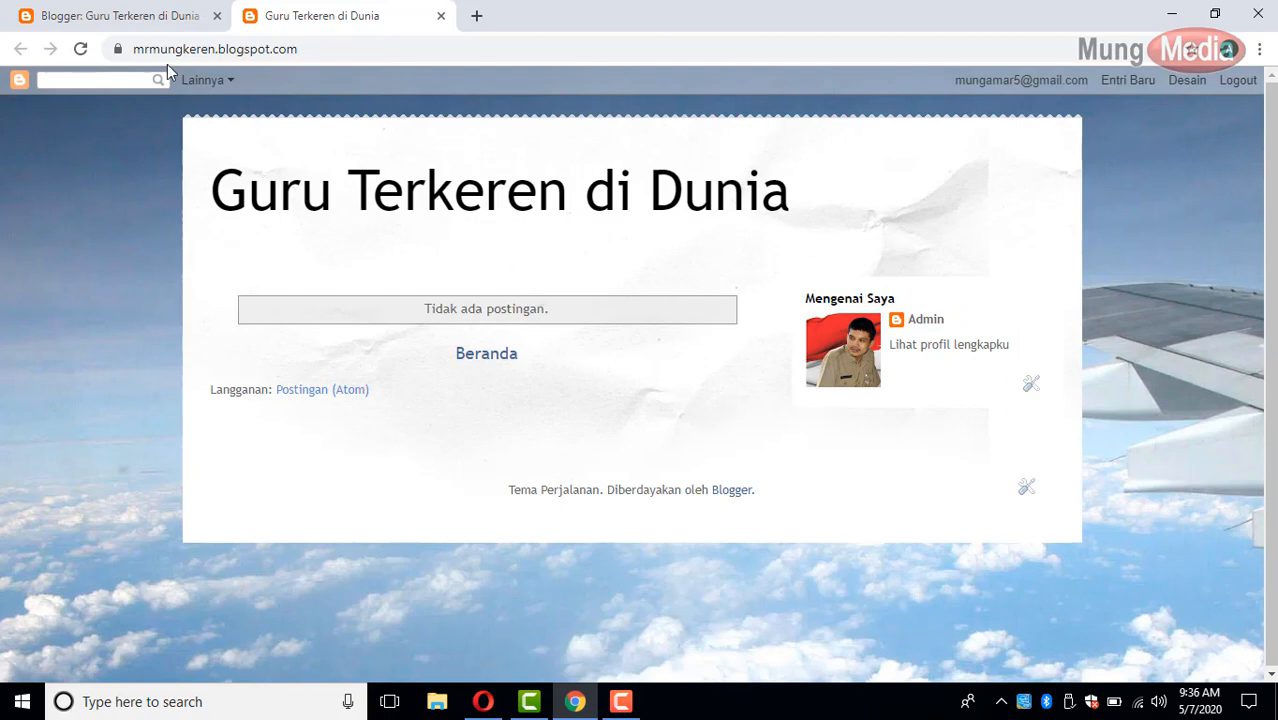
pyautogui.click(145, 17)
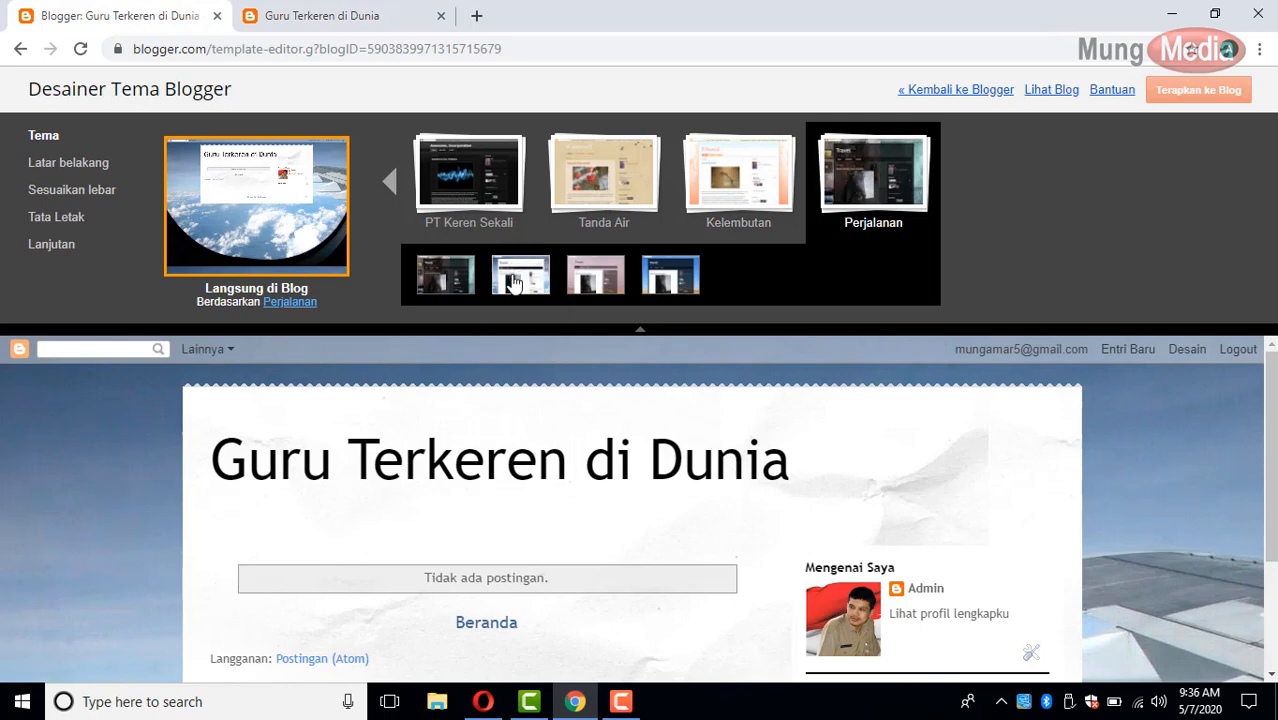
pyautogui.click(380, 22)
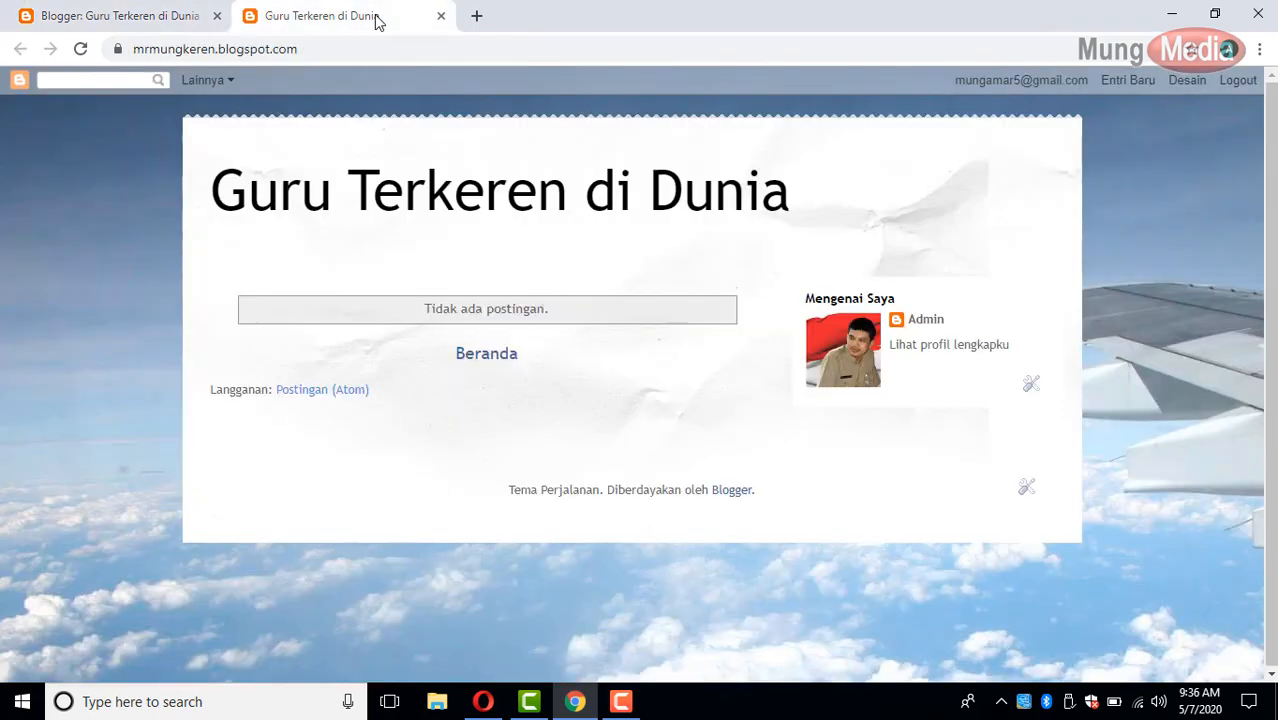
pyautogui.click(172, 24)
pyautogui.click(306, 22)
pyautogui.click(126, 17)
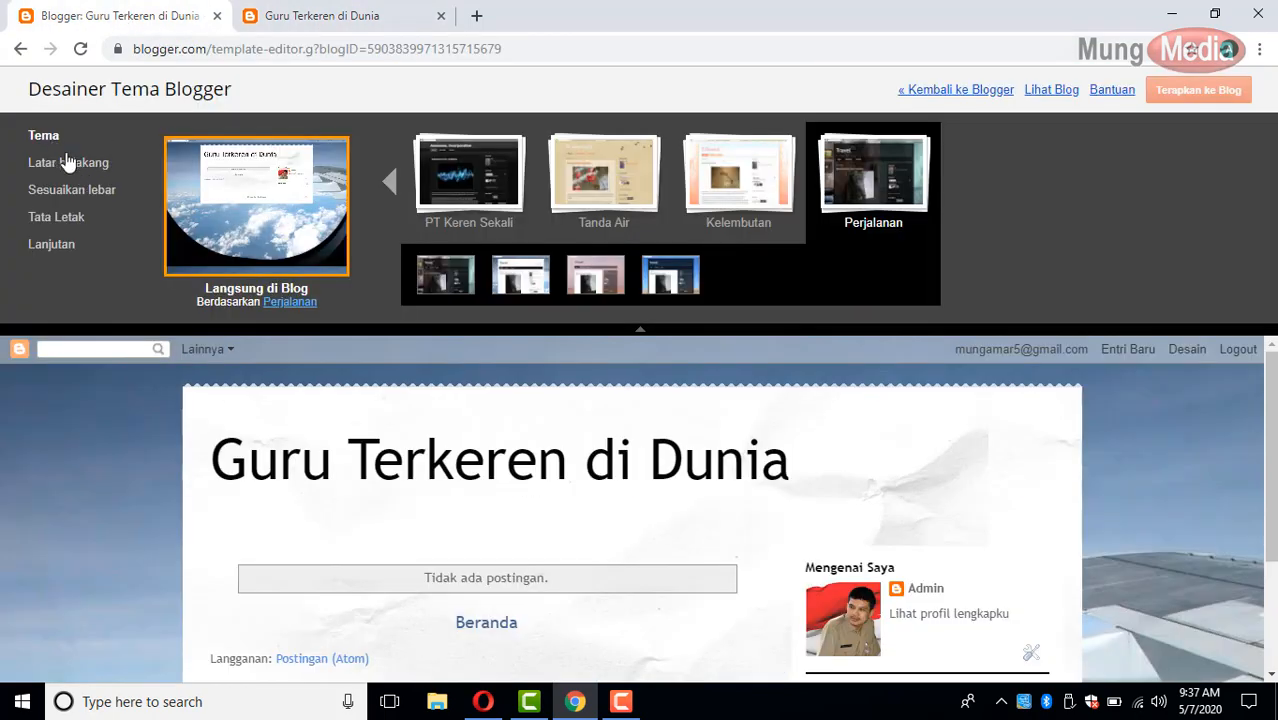
# Step: Set the blog's background image to the stacked old books on orange from the Seni category
pyautogui.click(71, 250)
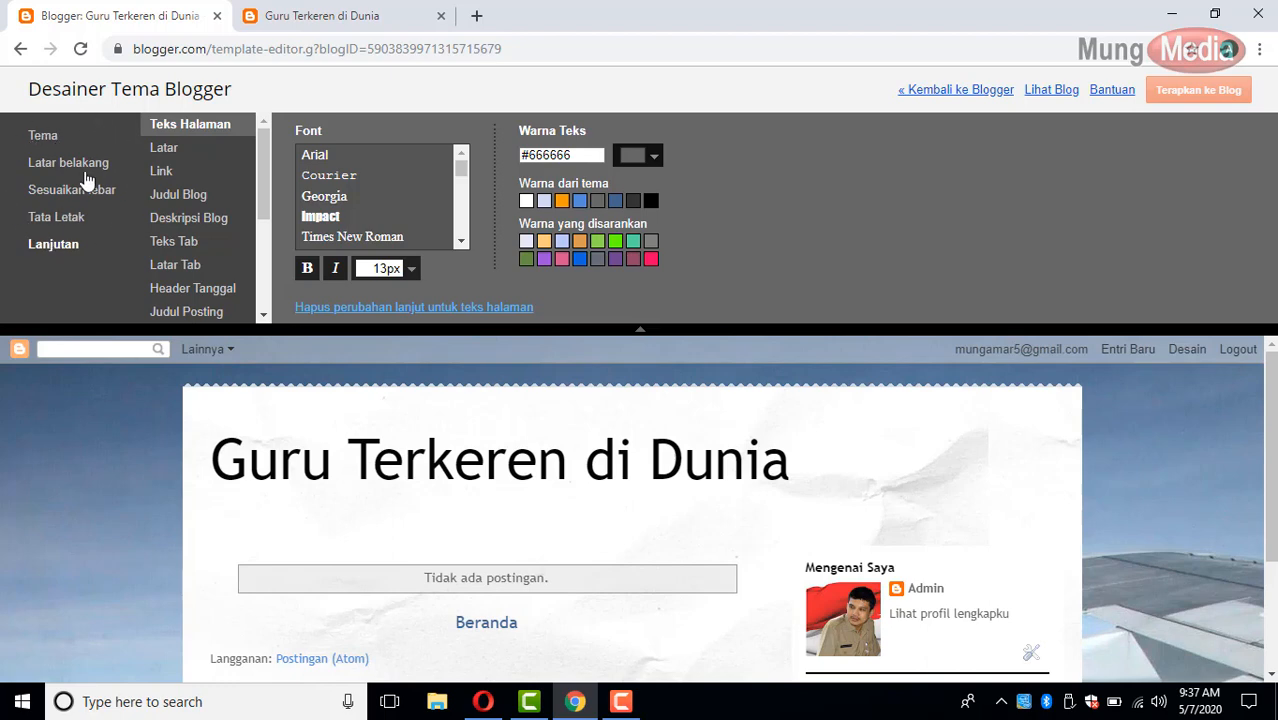
pyautogui.click(48, 140)
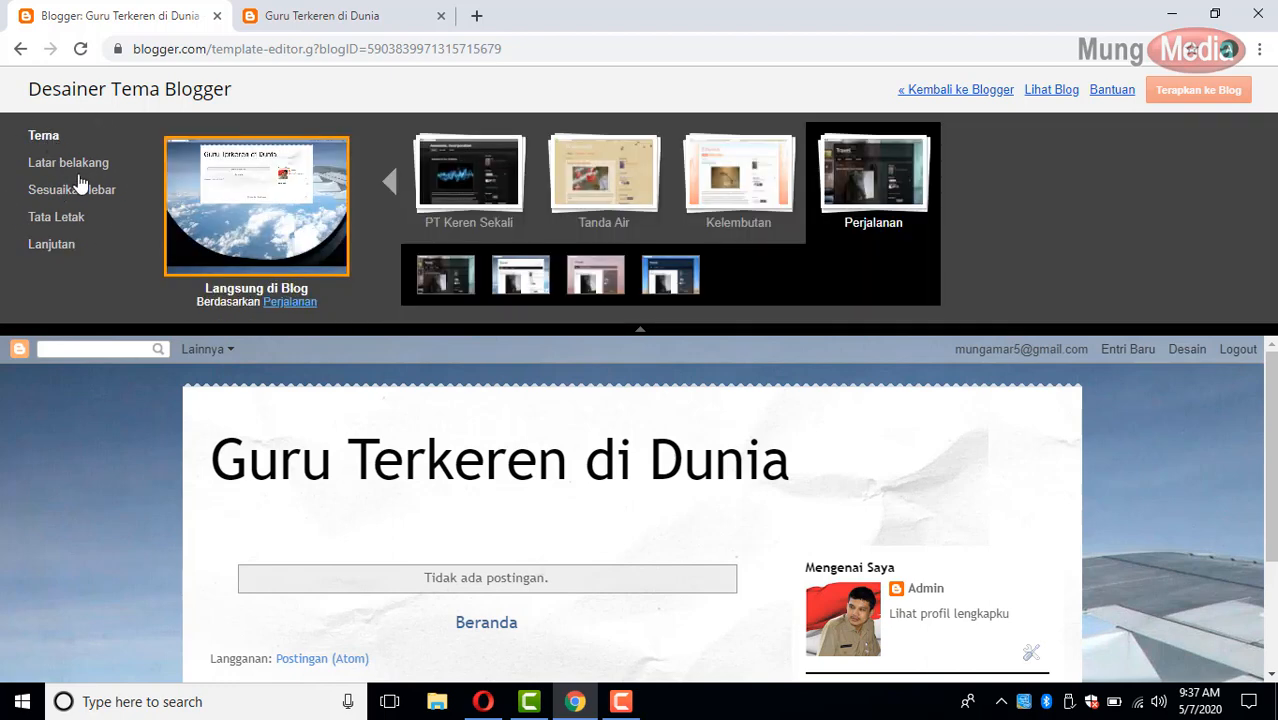
pyautogui.click(66, 166)
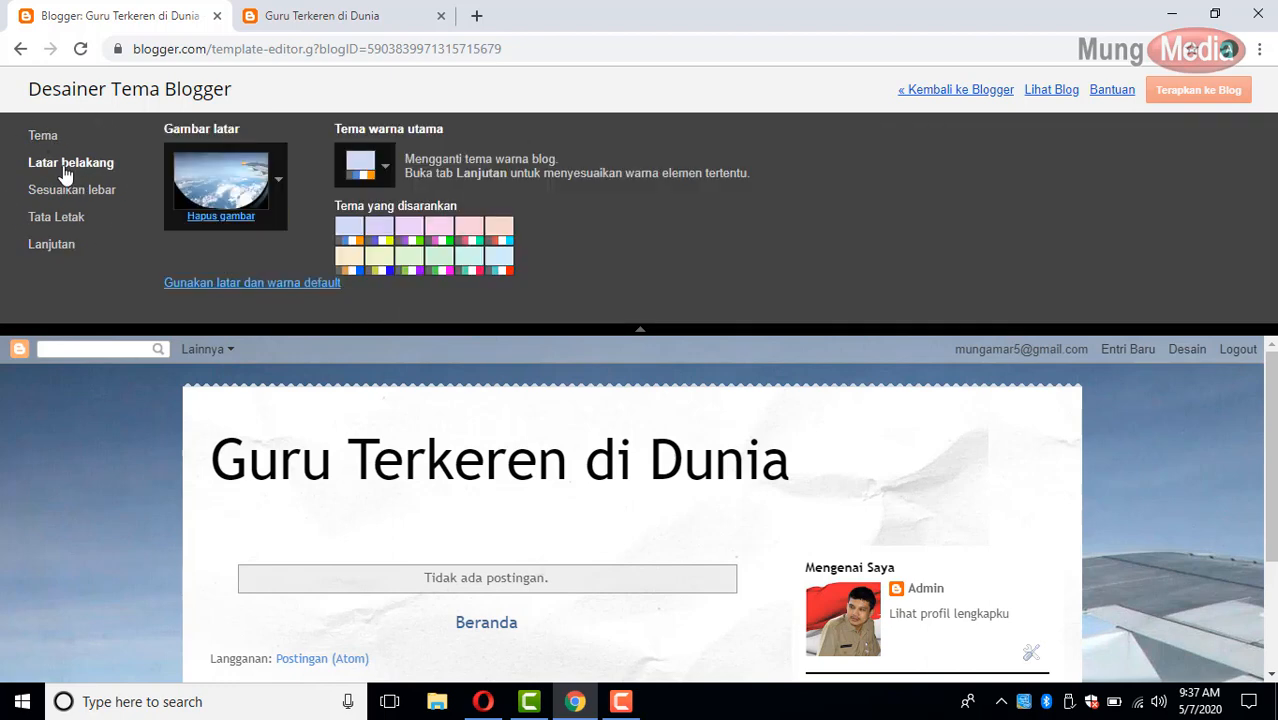
pyautogui.click(259, 192)
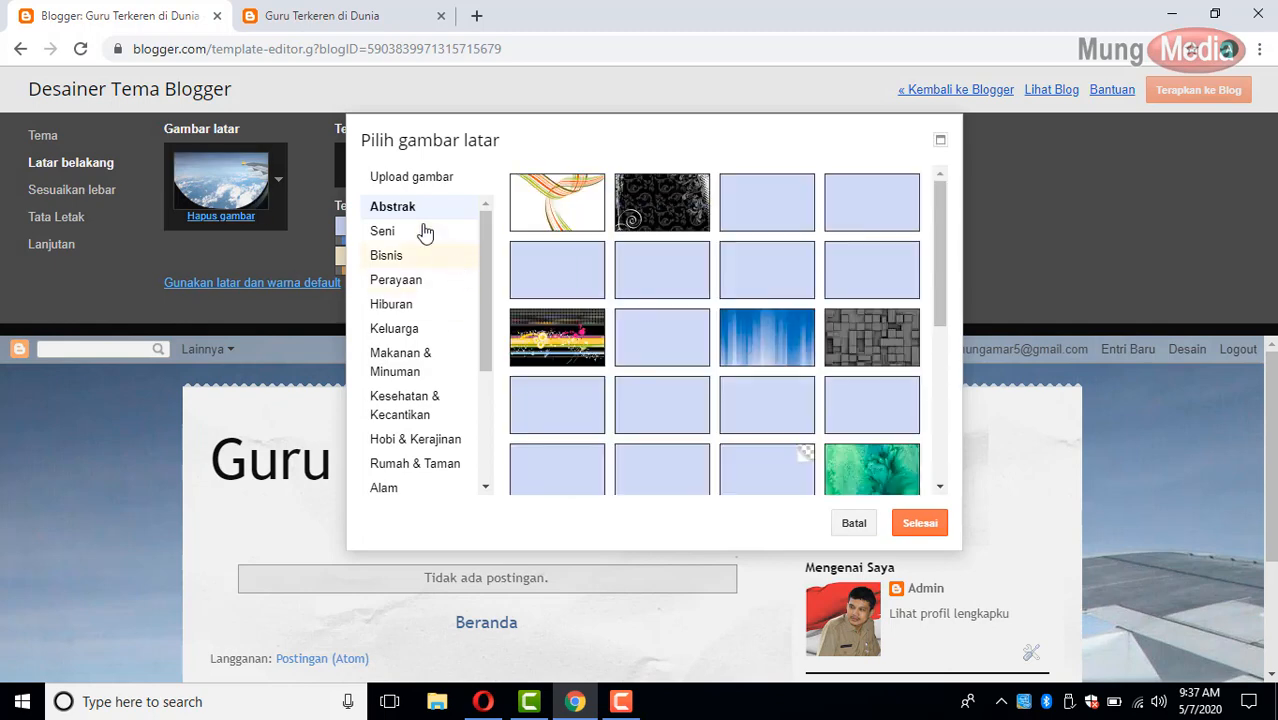
pyautogui.click(399, 239)
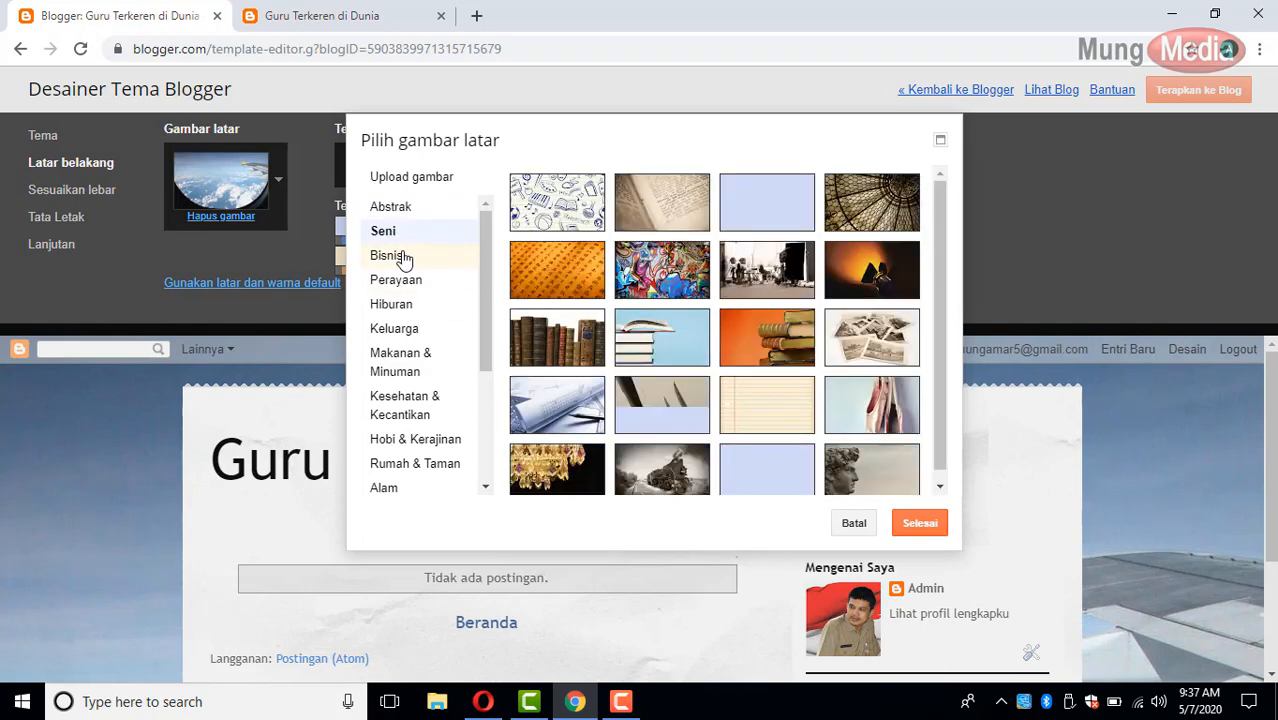
pyautogui.click(551, 287)
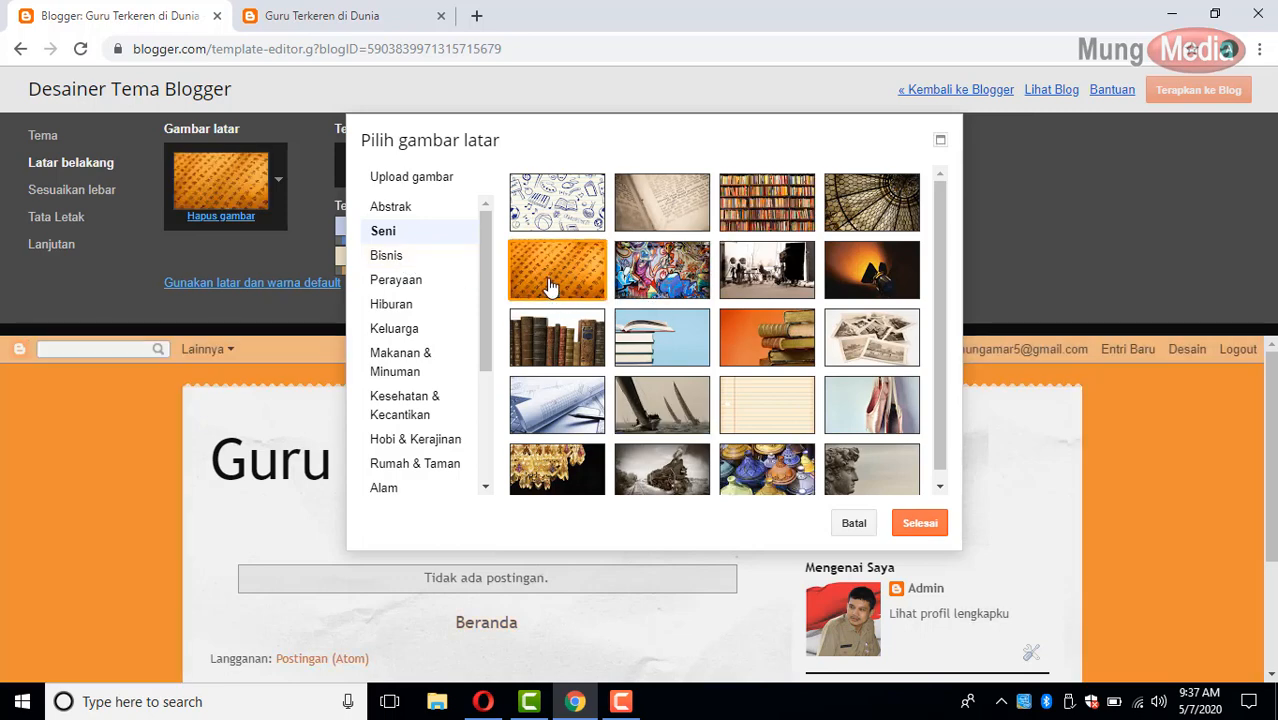
pyautogui.click(660, 345)
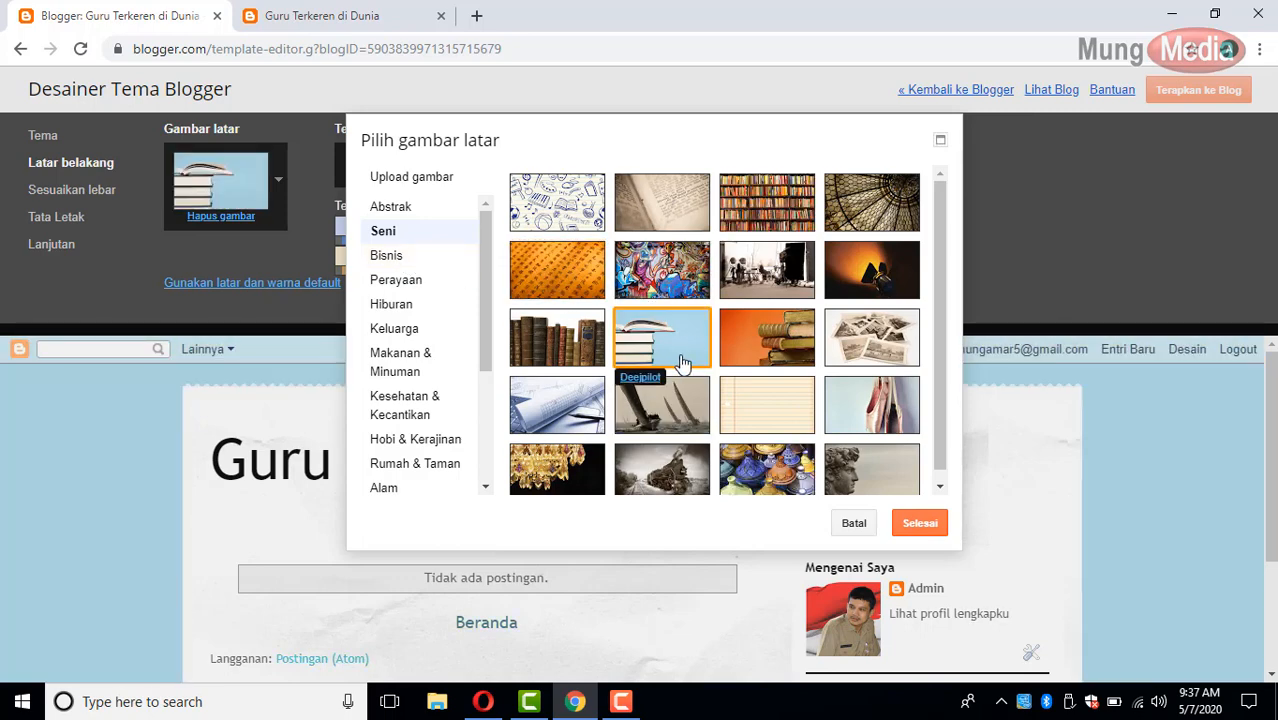
pyautogui.click(758, 349)
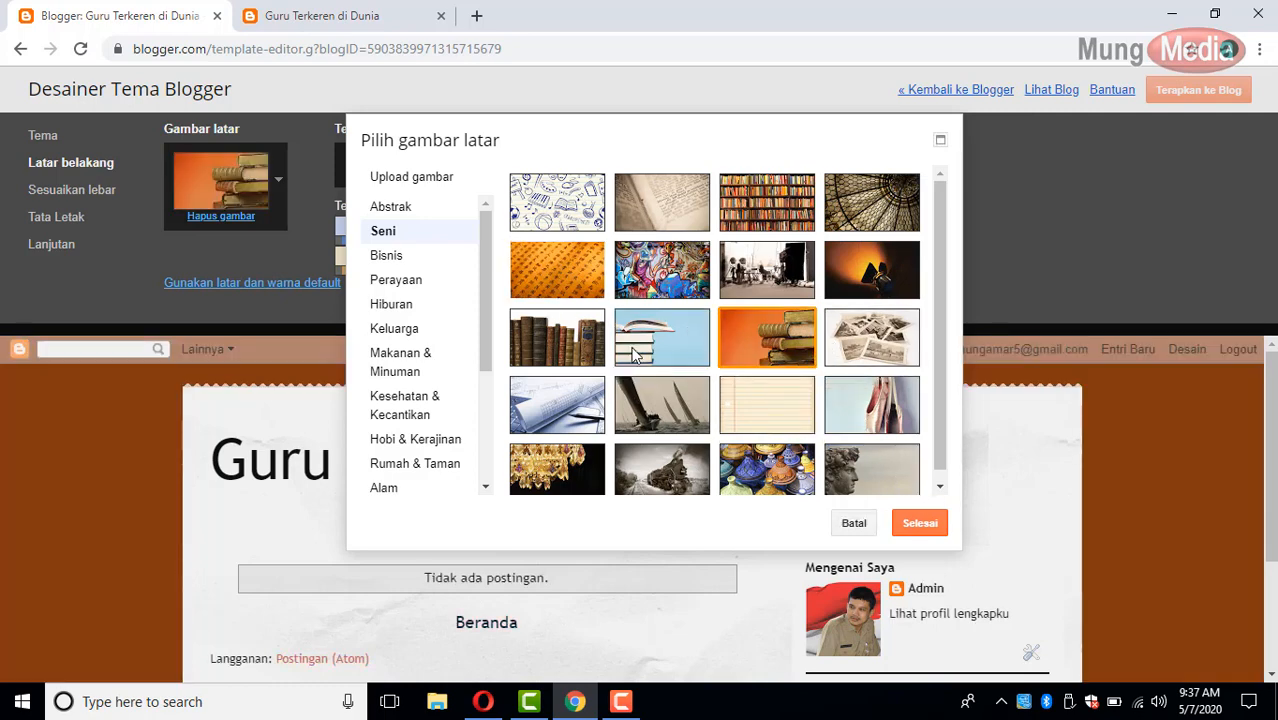
pyautogui.click(917, 527)
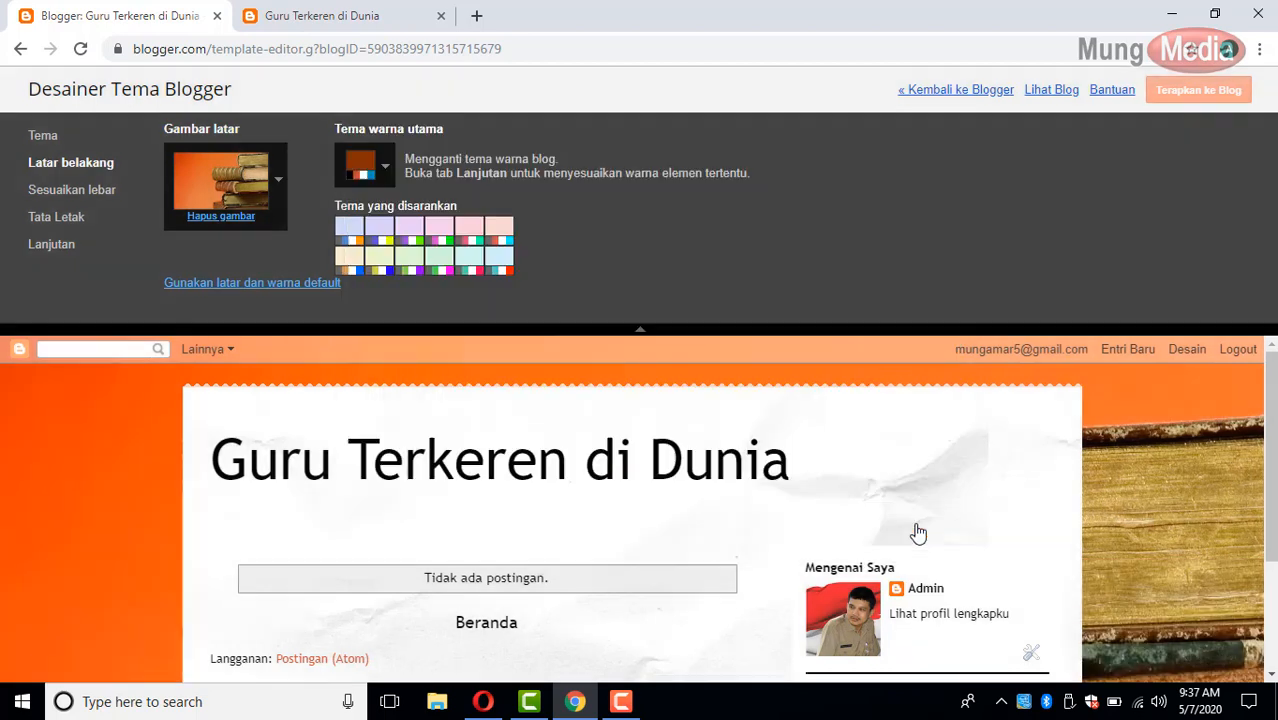
# Step: Try out a different overall blog width in the width settings and return it to 960 px
pyautogui.click(88, 195)
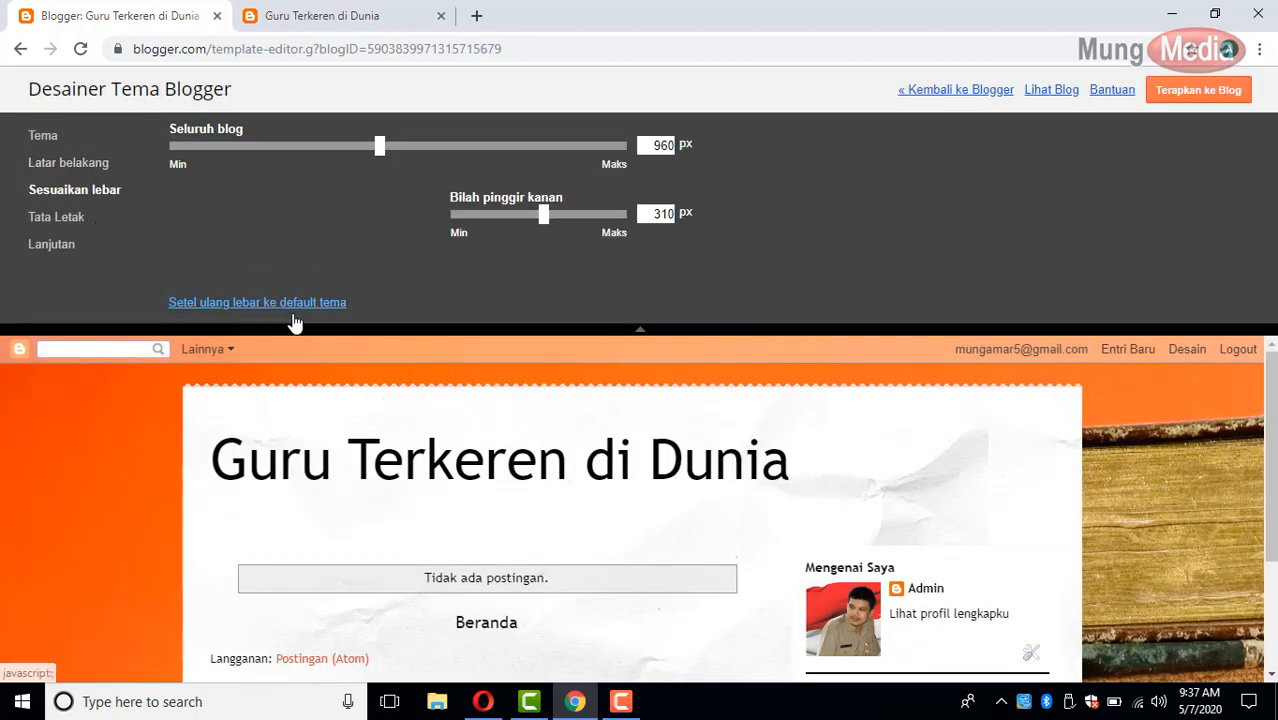
pyautogui.scroll(-3, 931, 487)
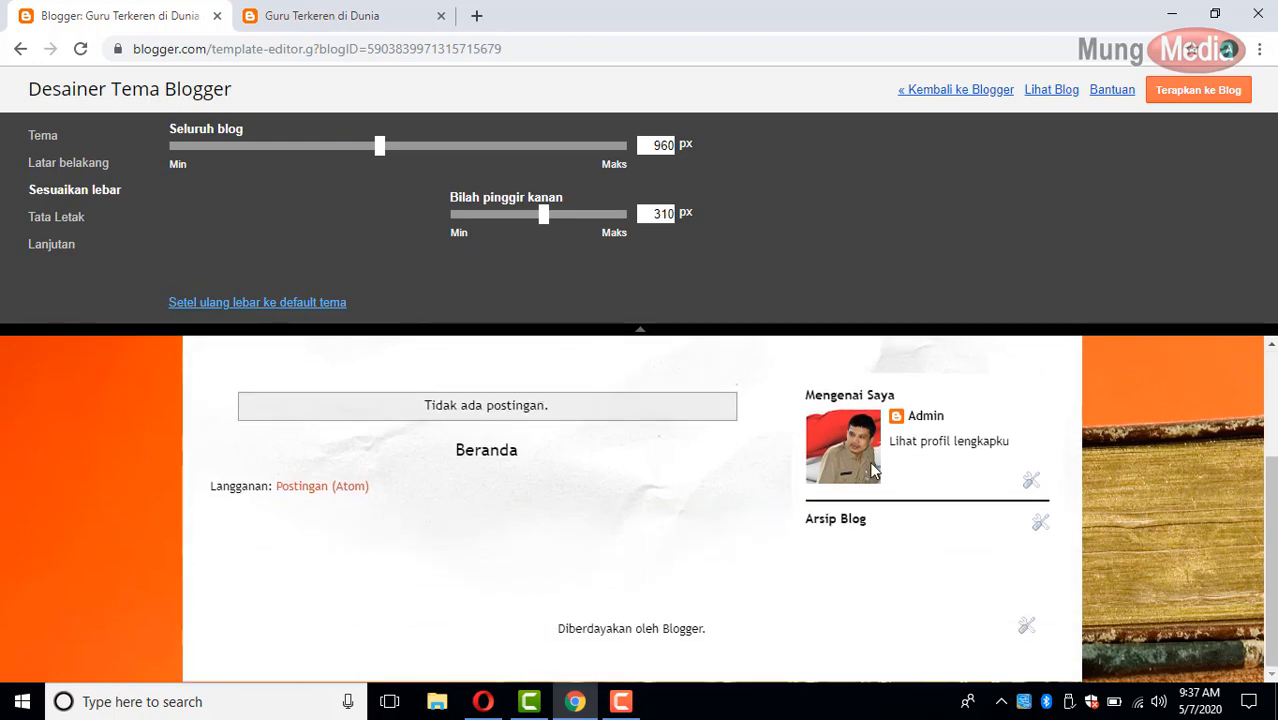
pyautogui.scroll(2, 681, 430)
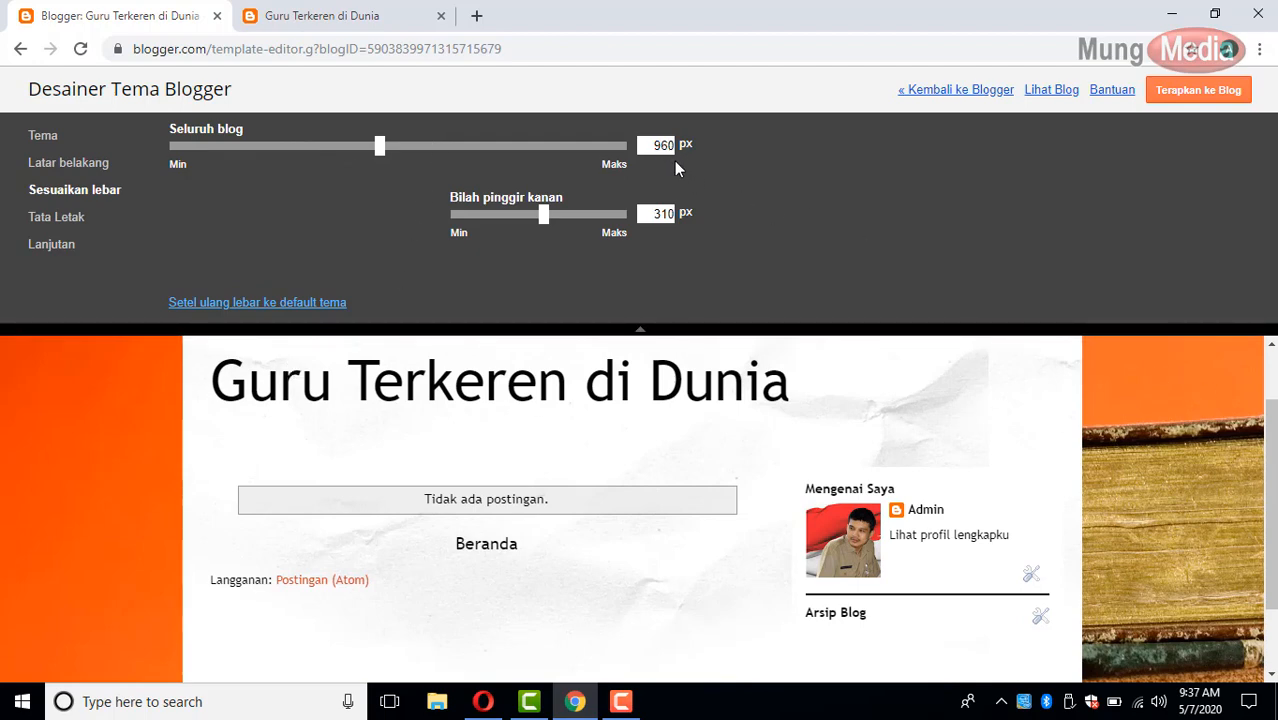
pyautogui.moveTo(381, 148); pyautogui.dragTo(429, 155)
pyautogui.moveTo(470, 160); pyautogui.dragTo(380, 150)
pyautogui.scroll(-1, 1004, 517)
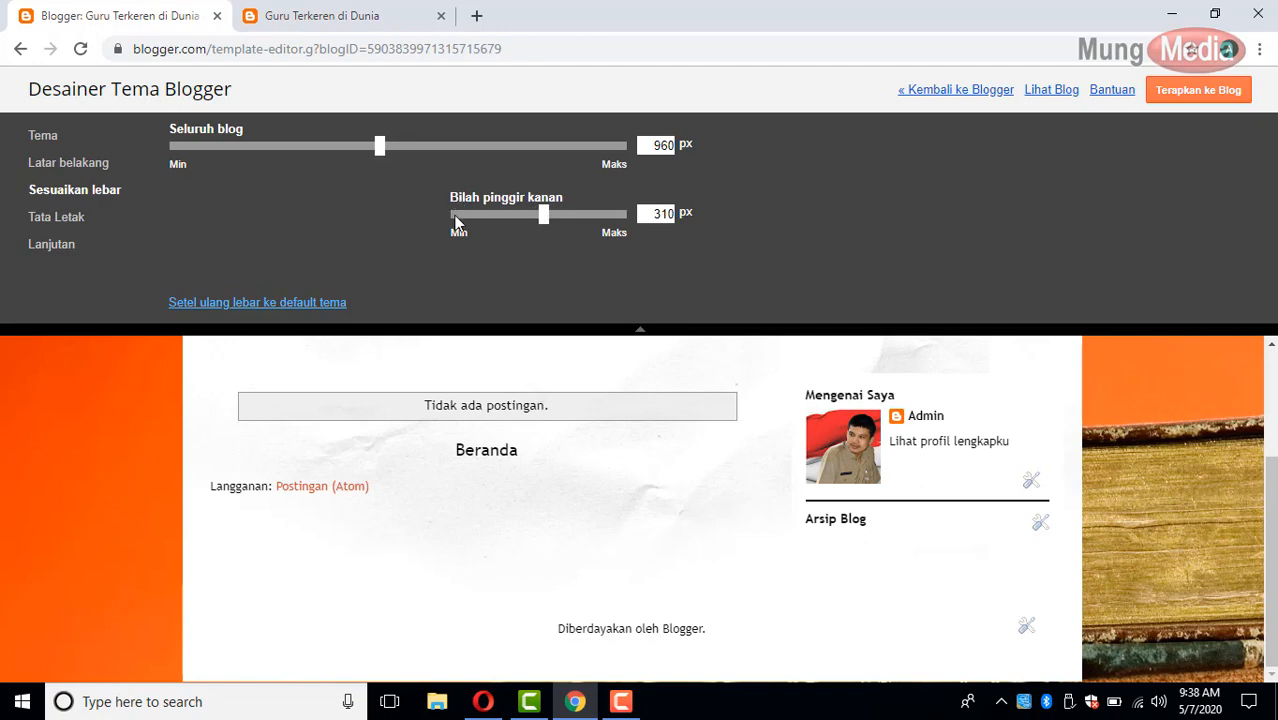
# Step: Try a right sidebar width of 330 px and return it to 310 px
pyautogui.moveTo(540, 224)
pyautogui.mouseDown()
pyautogui.moveTo(524, 217)
pyautogui.moveTo(573, 228)
pyautogui.moveTo(532, 226)
pyautogui.moveTo(552, 226)
pyautogui.mouseUp()
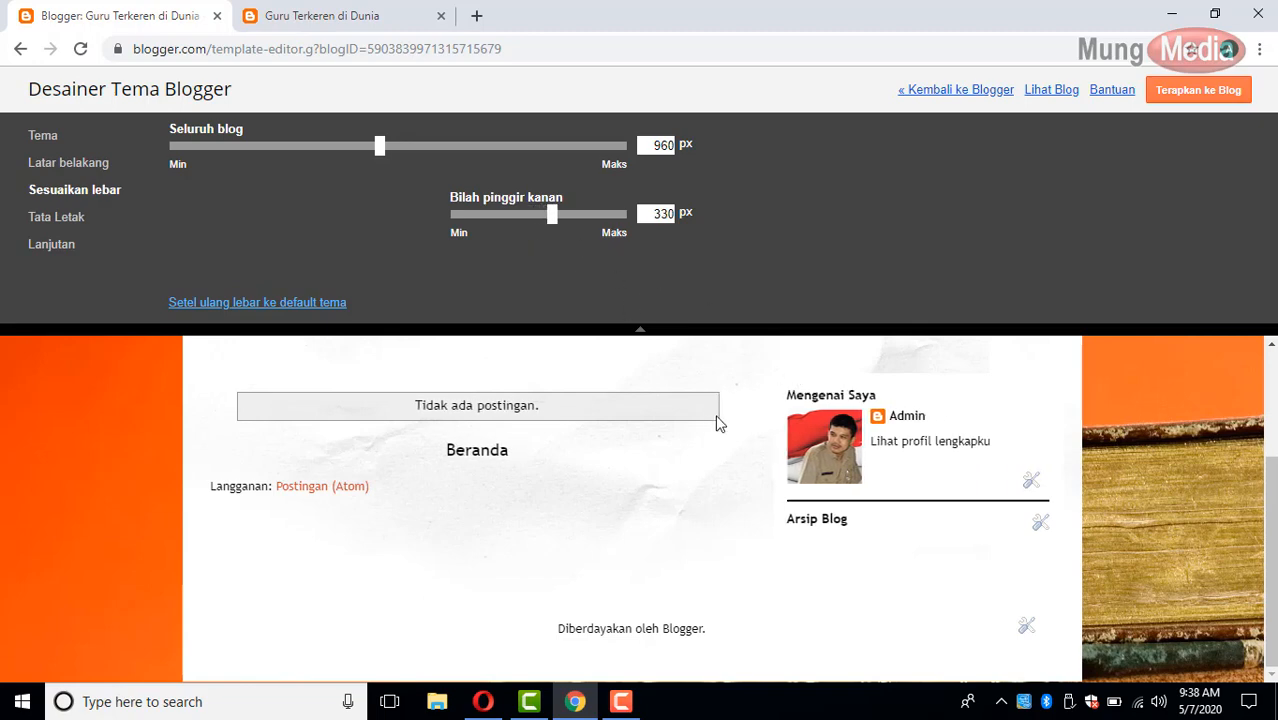
pyautogui.scroll(2, 717, 423)
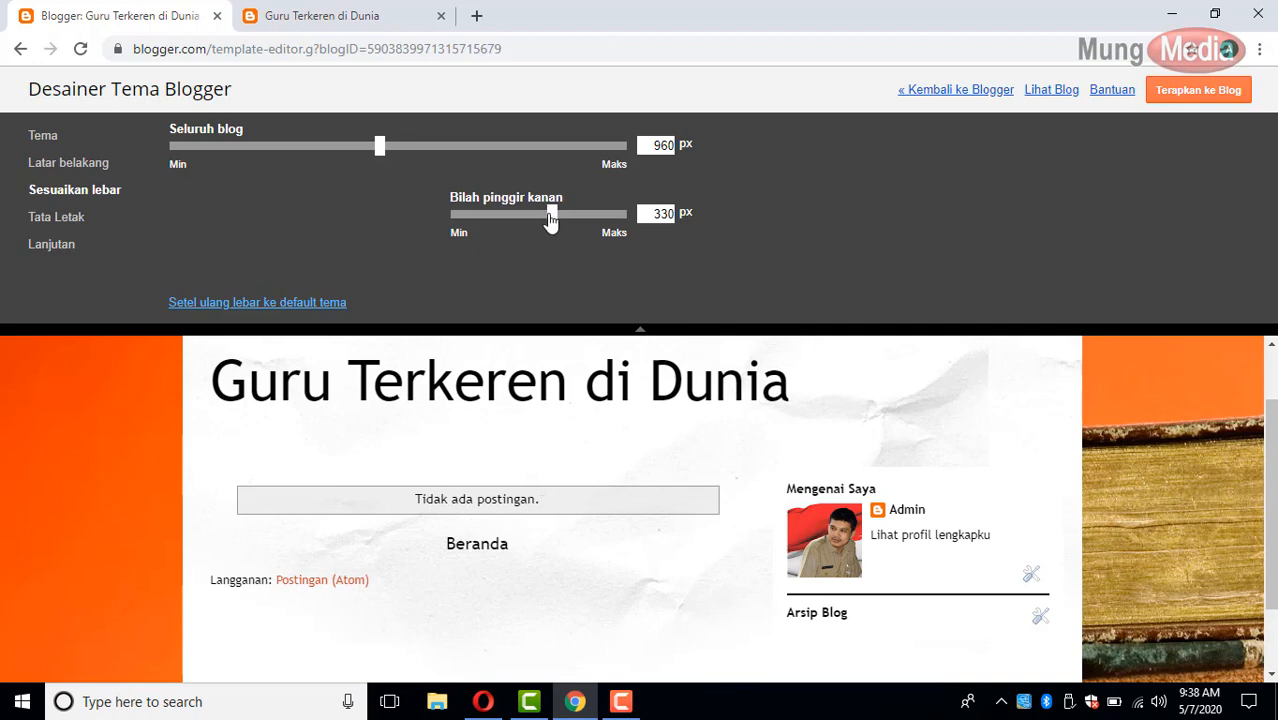
pyautogui.moveTo(551, 221); pyautogui.dragTo(545, 222)
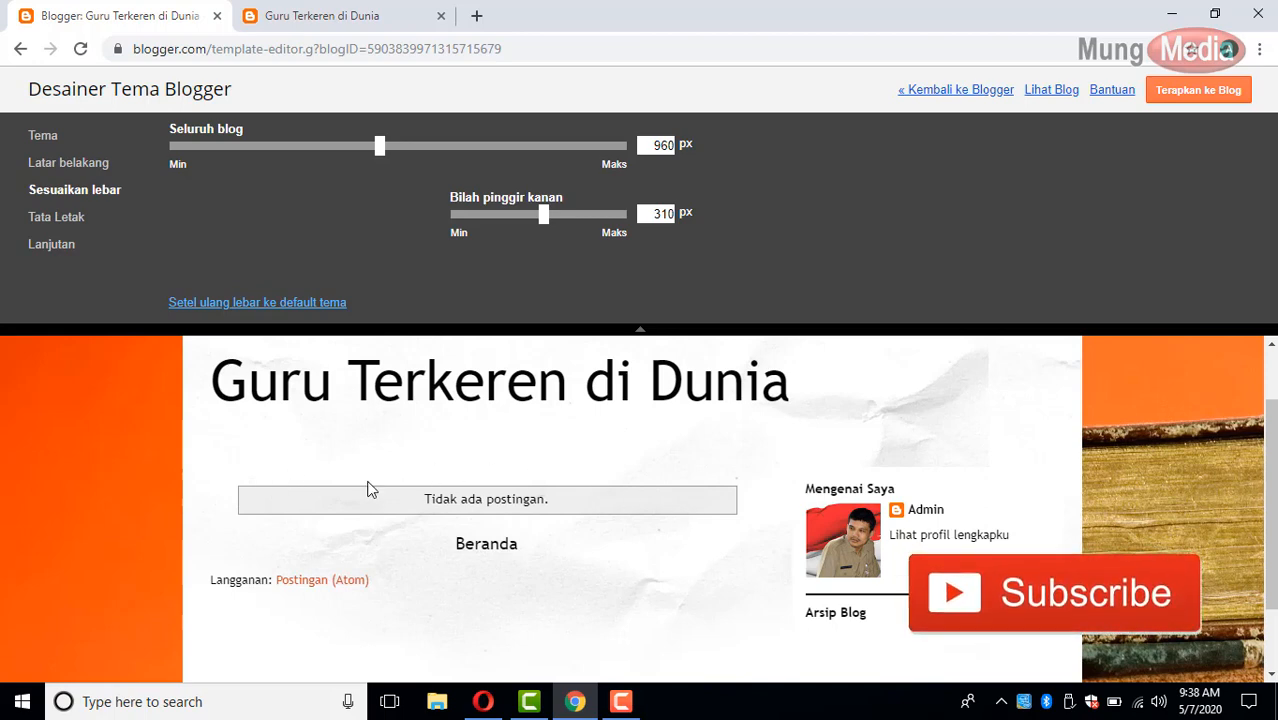
# Step: Try the content layout without sidebars and switch back to the one with a single right sidebar
pyautogui.click(58, 217)
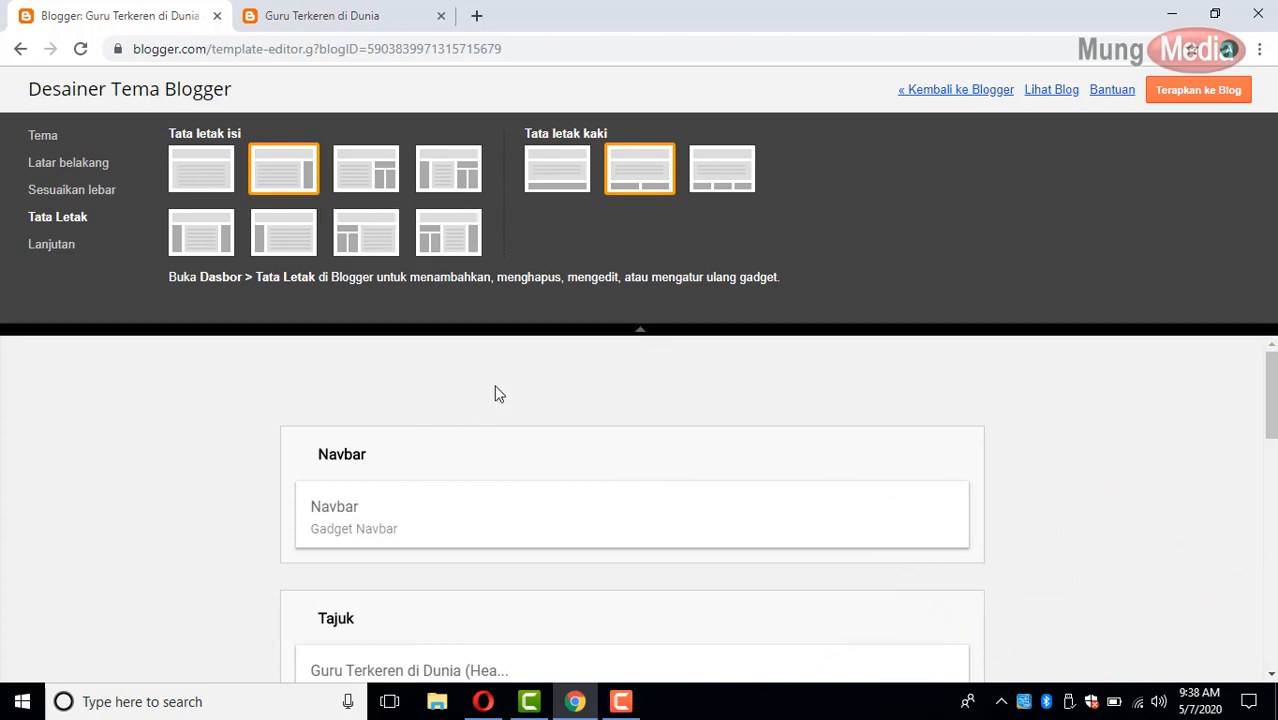
pyautogui.click(196, 174)
pyautogui.scroll(-5, 1100, 498)
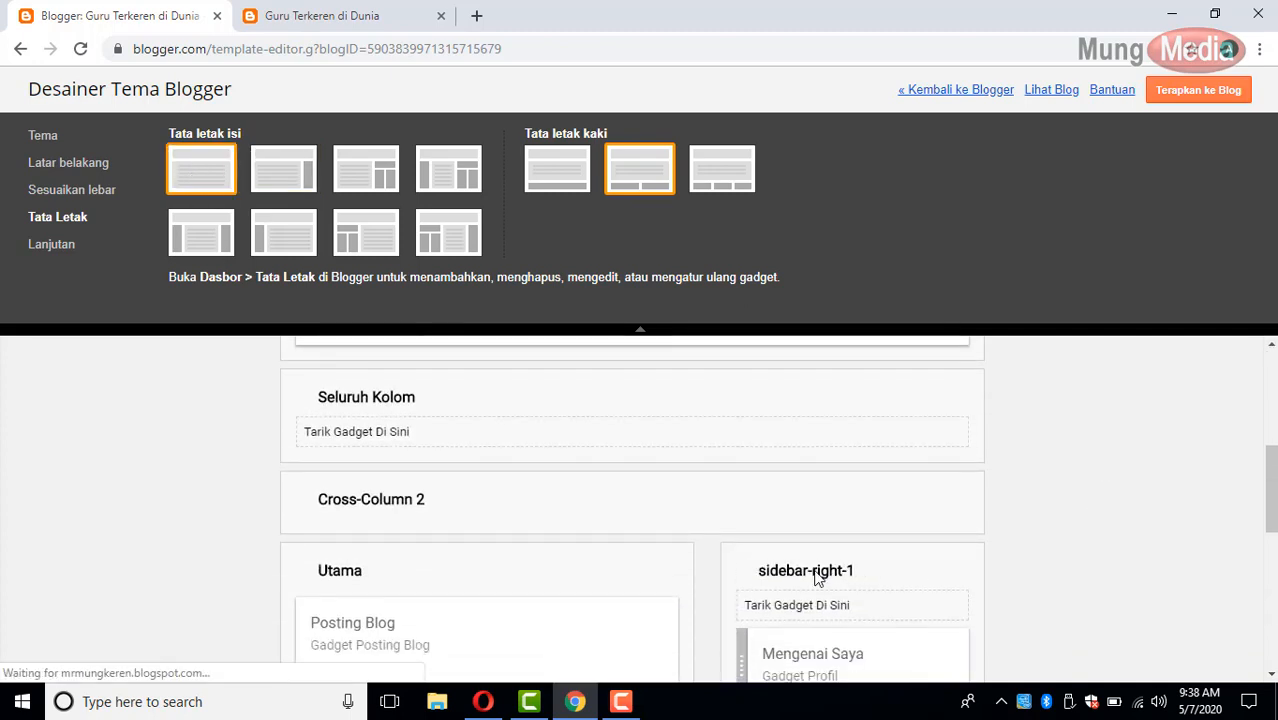
pyautogui.scroll(-2, 818, 578)
pyautogui.scroll(-5, 850, 502)
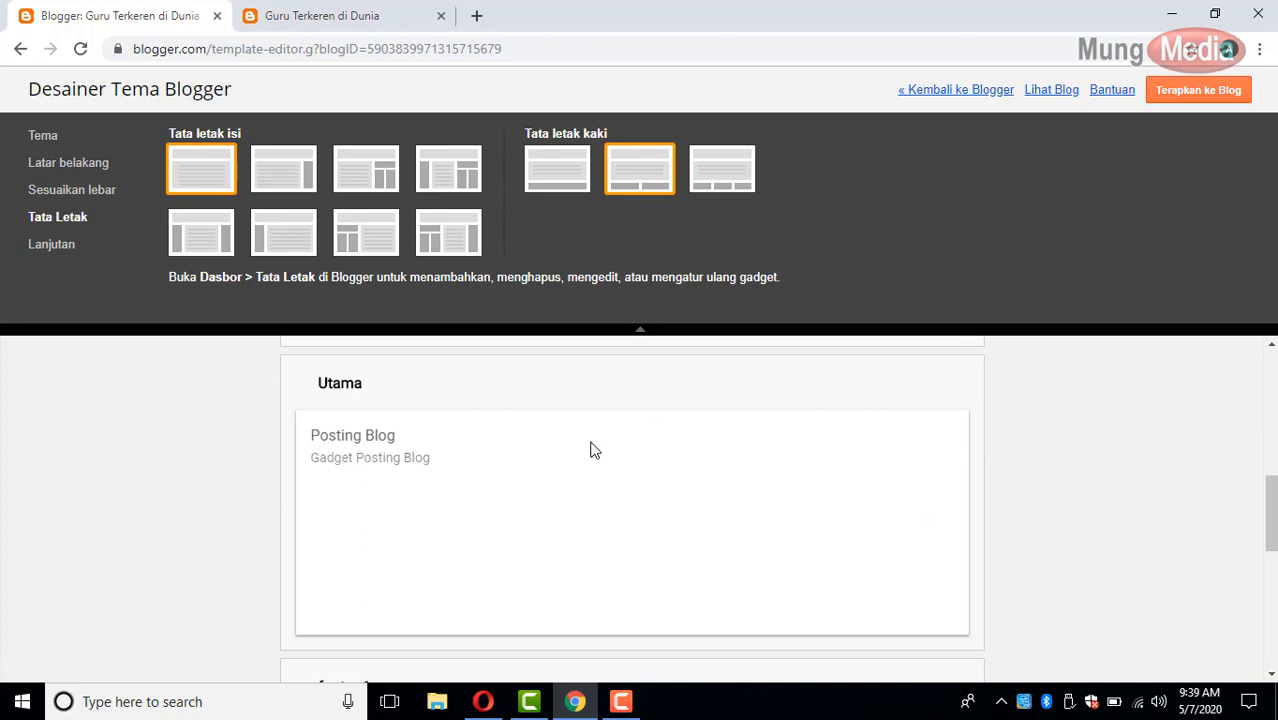
pyautogui.click(265, 176)
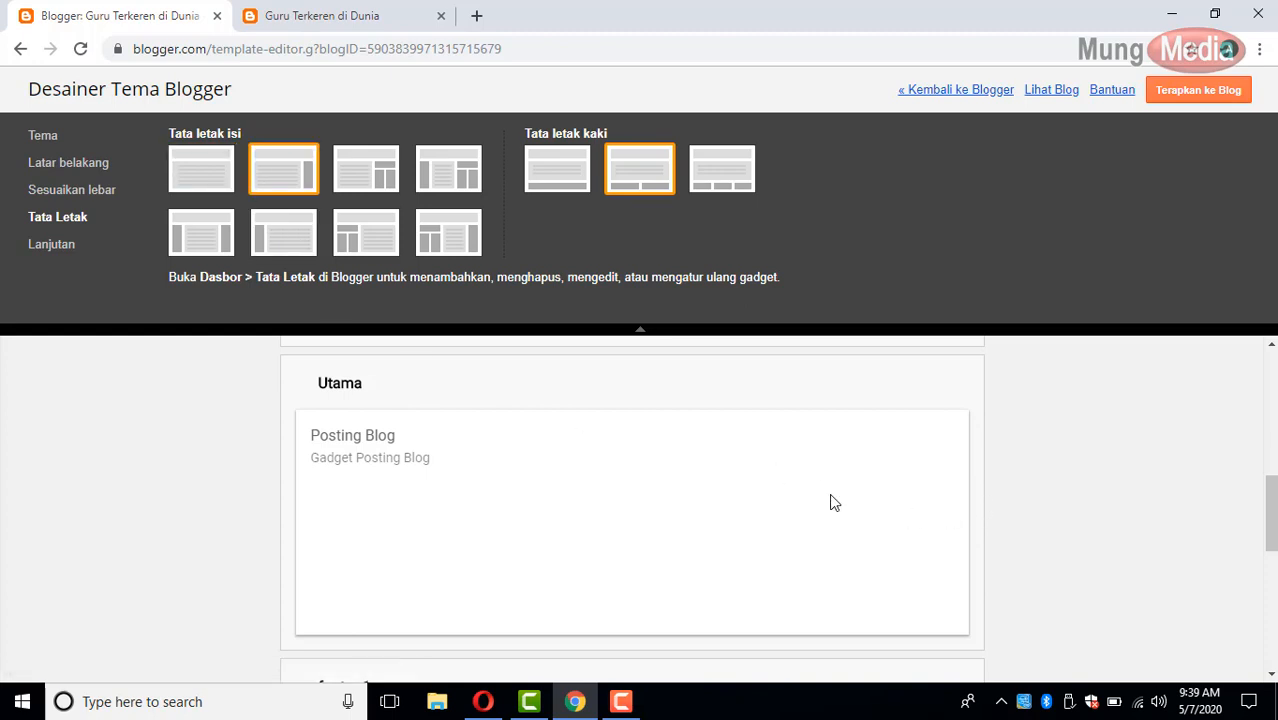
pyautogui.scroll(-5, 1037, 568)
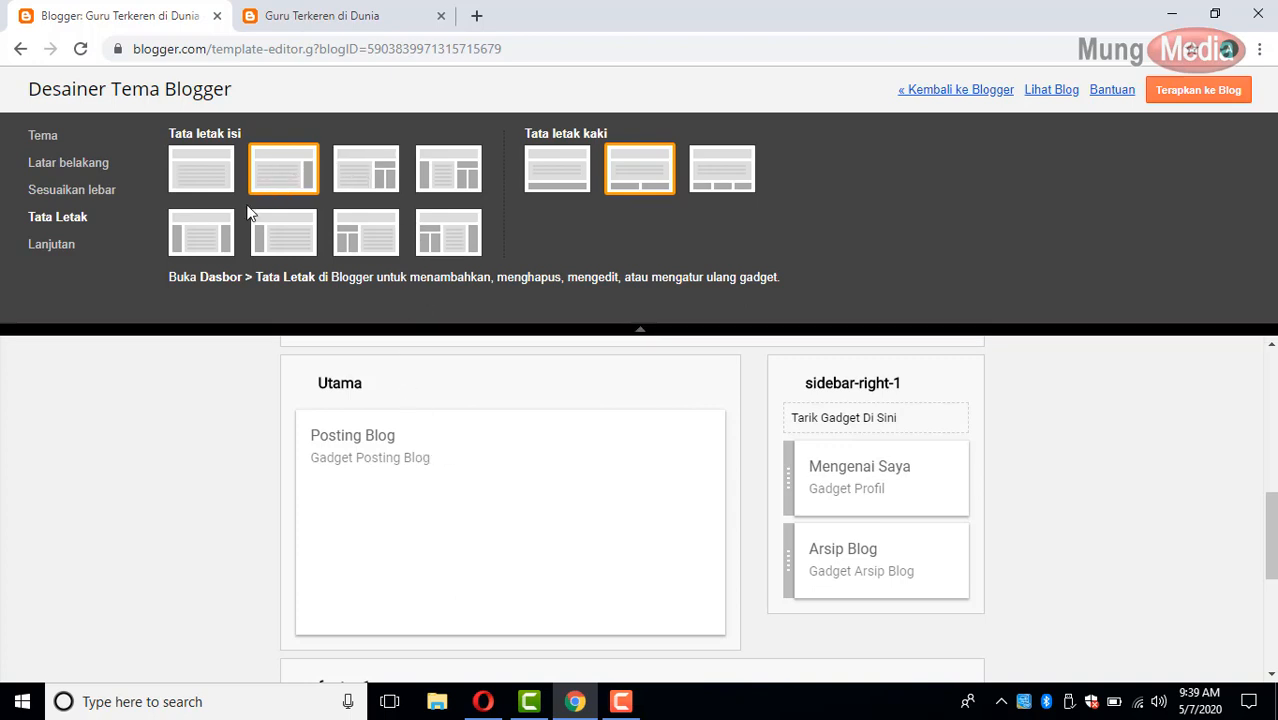
# Step: Try the content layout whose right sidebar splits into two columns and check where its gadgets go
pyautogui.click(372, 179)
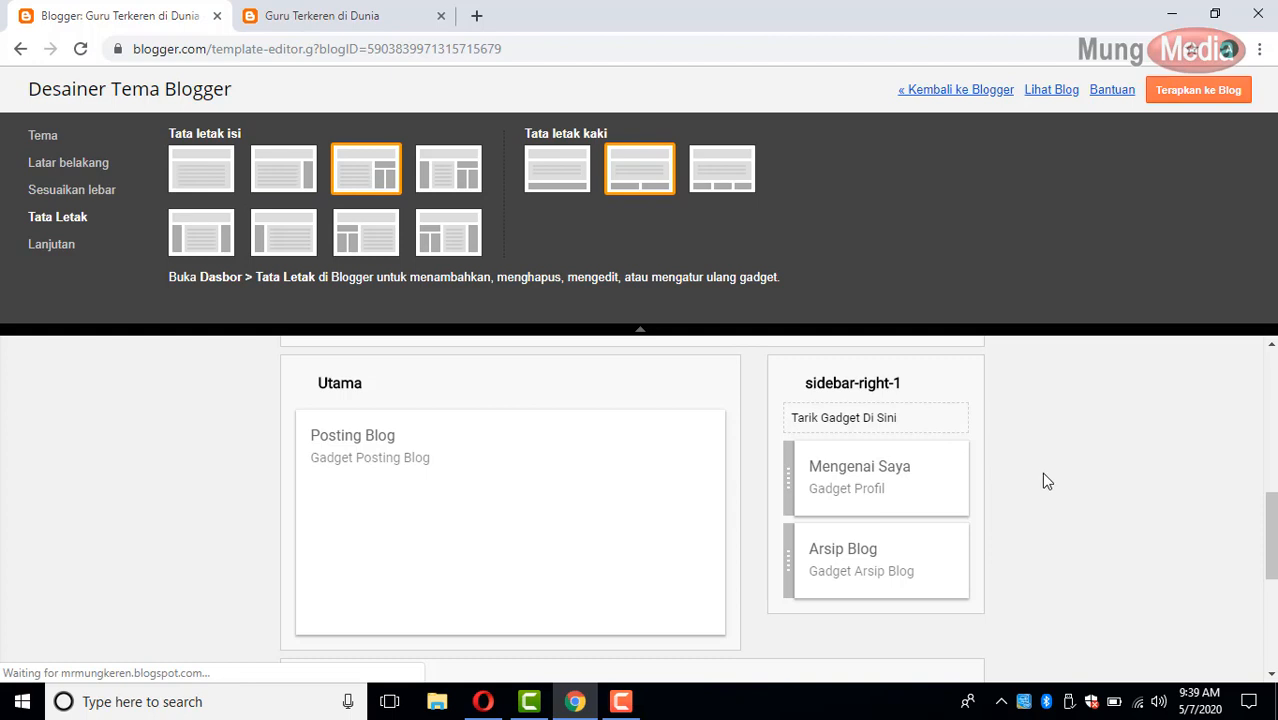
pyautogui.scroll(-5, 1044, 480)
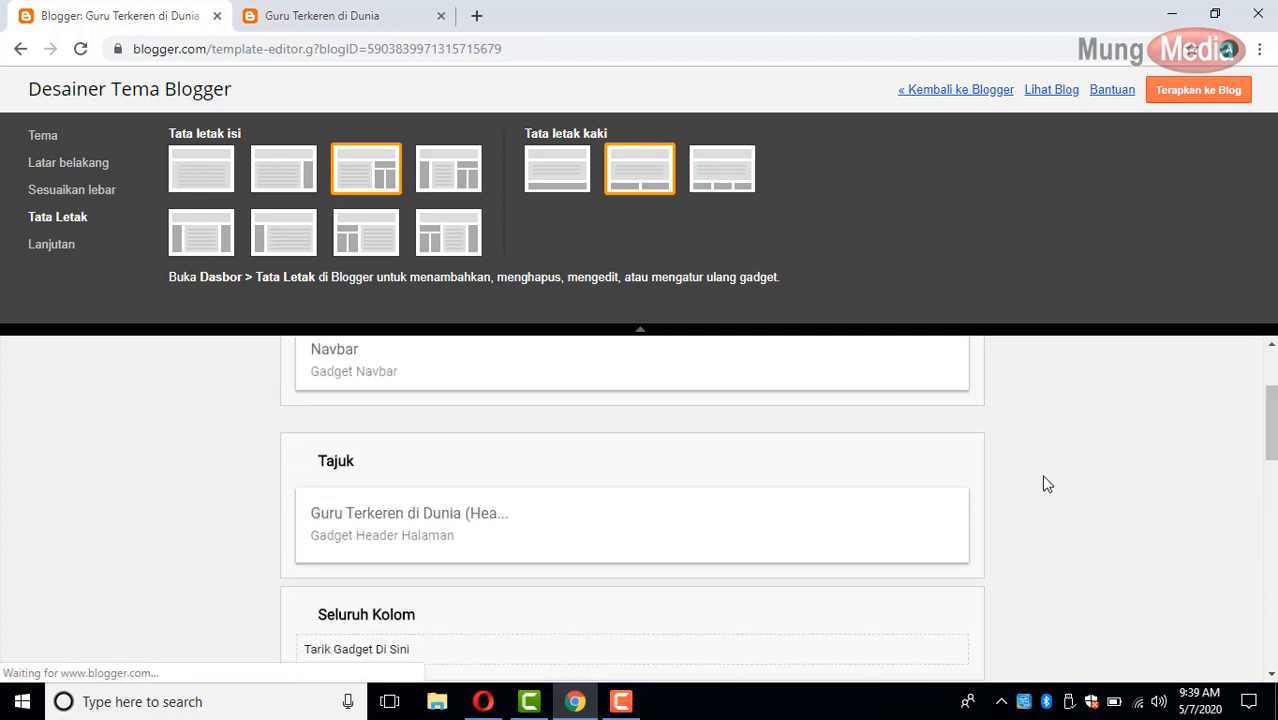
pyautogui.scroll(-3, 1044, 480)
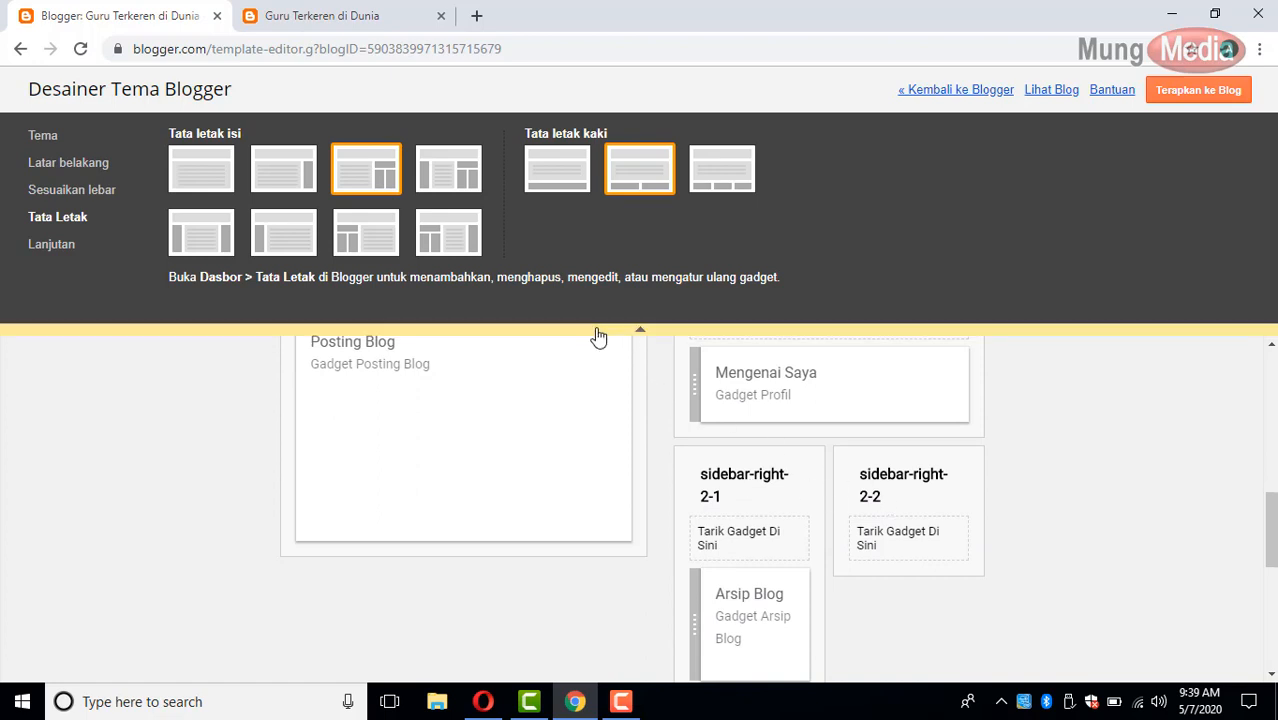
# Step: Try the content layout with one sidebar on each side of the main column and examine its gadget placement
pyautogui.click(195, 246)
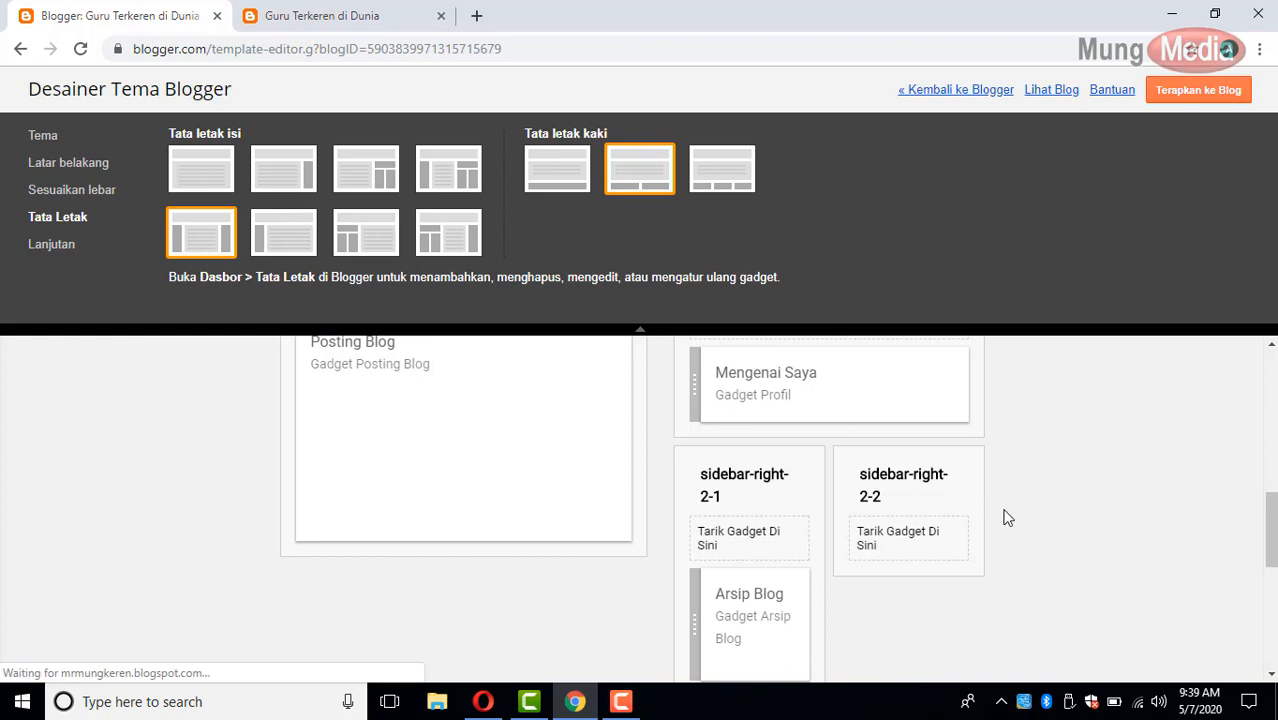
pyautogui.scroll(-5, 993, 516)
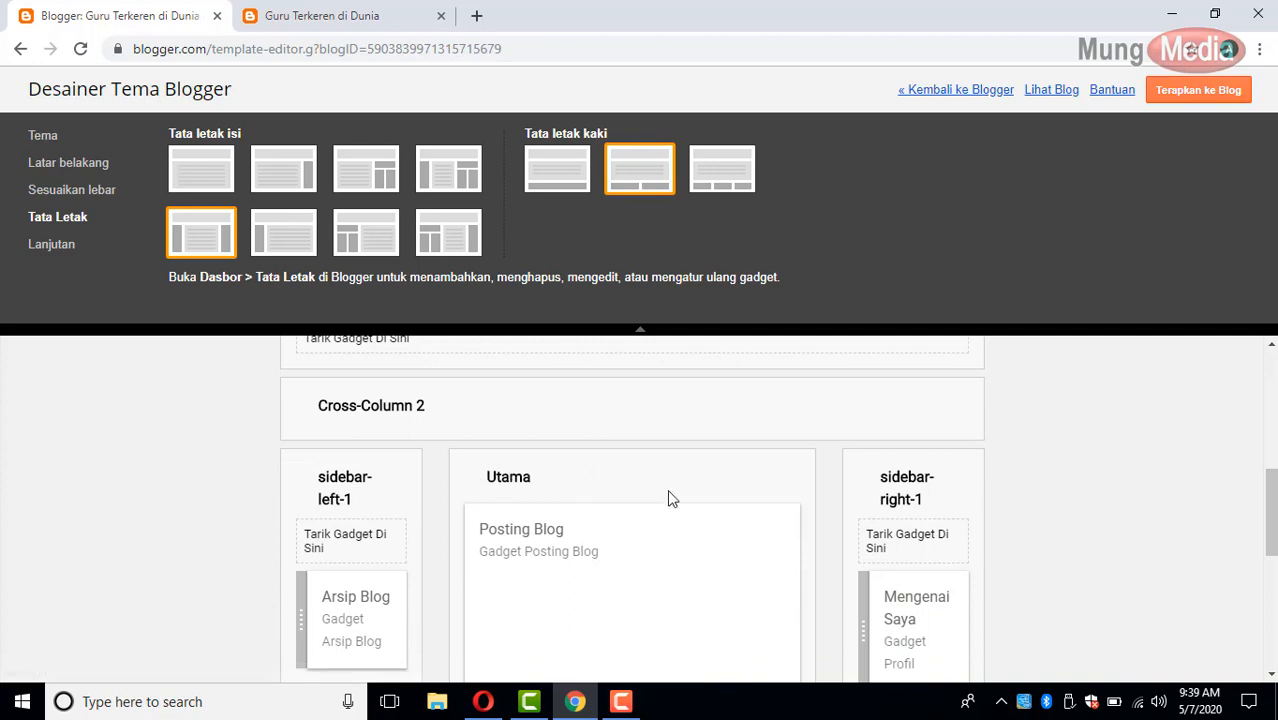
pyautogui.scroll(-2, 345, 440)
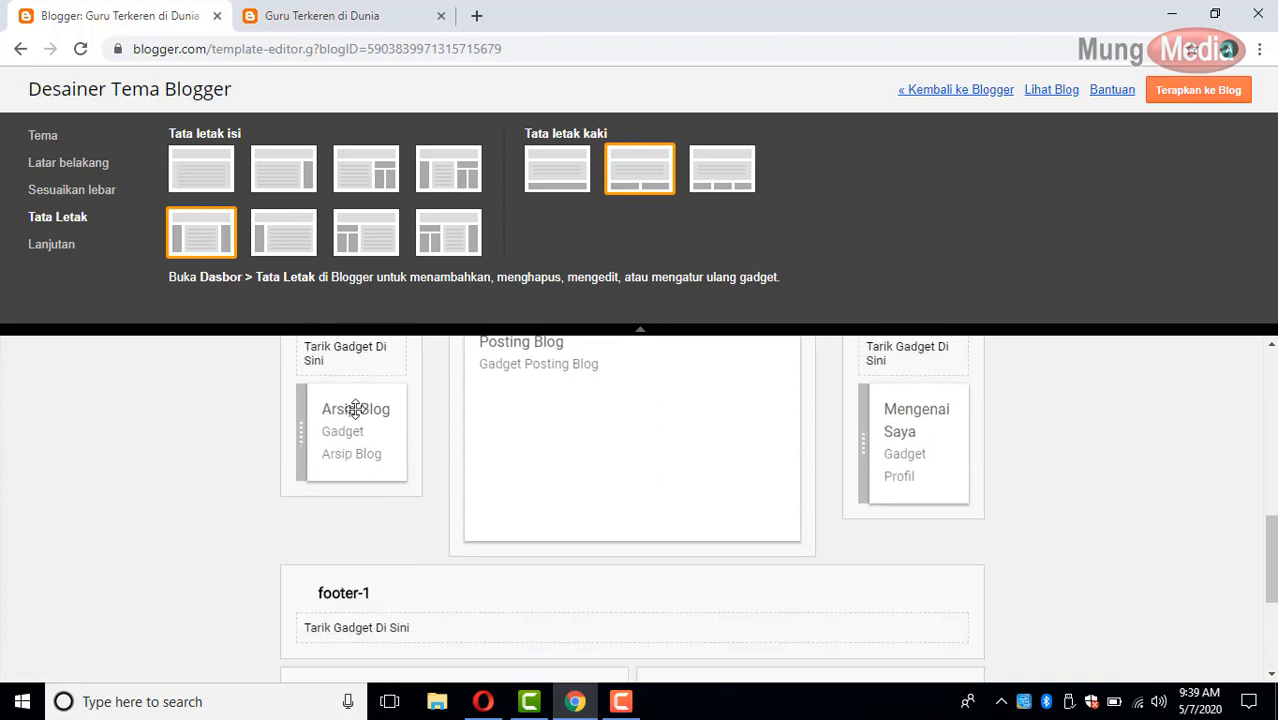
pyautogui.scroll(1, 967, 431)
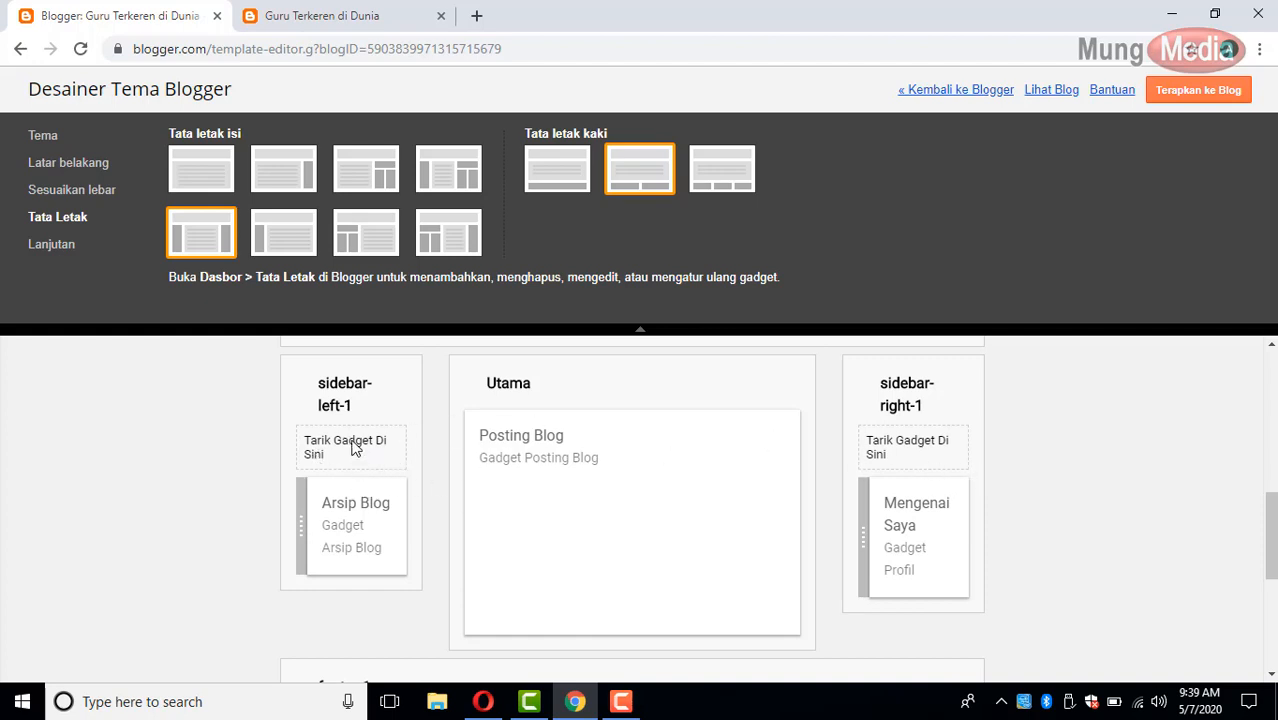
pyautogui.scroll(2, 648, 536)
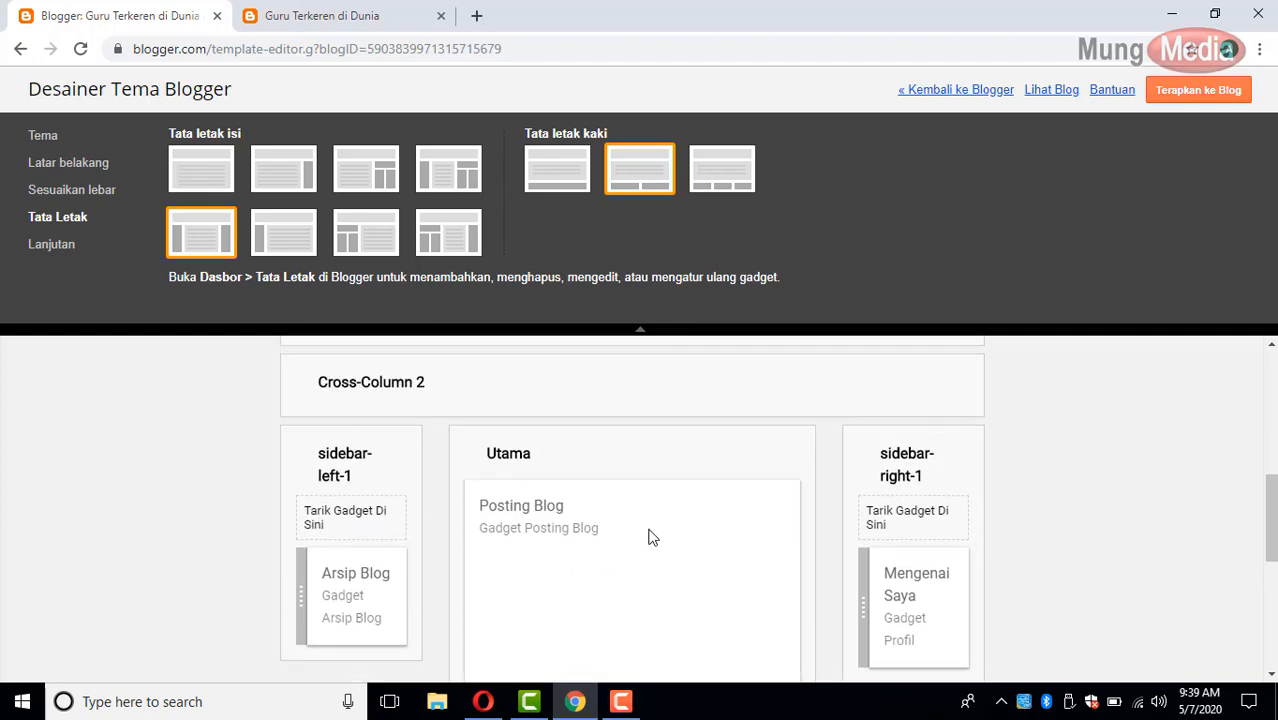
pyautogui.scroll(5, 648, 536)
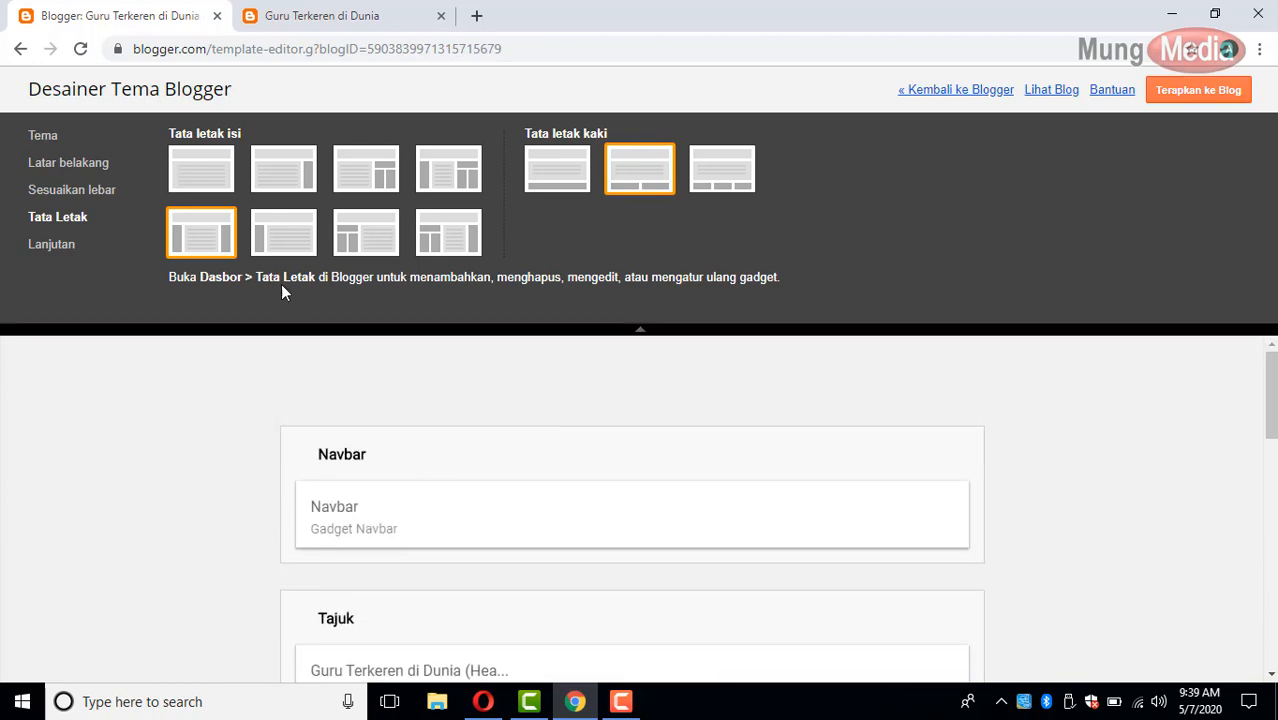
# Step: Set the content layout to a single right sidebar and keep the two-column footer layout
pyautogui.click(295, 180)
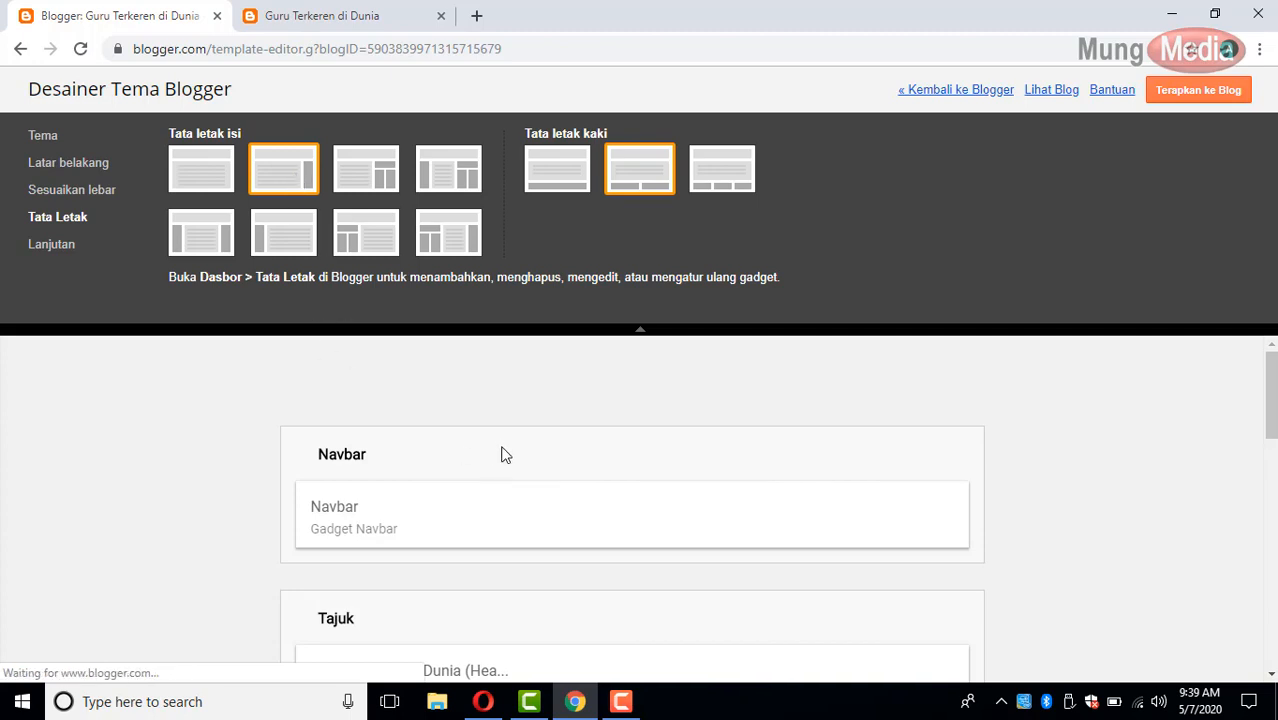
pyautogui.scroll(-3, 502, 451)
pyautogui.scroll(-4, 518, 461)
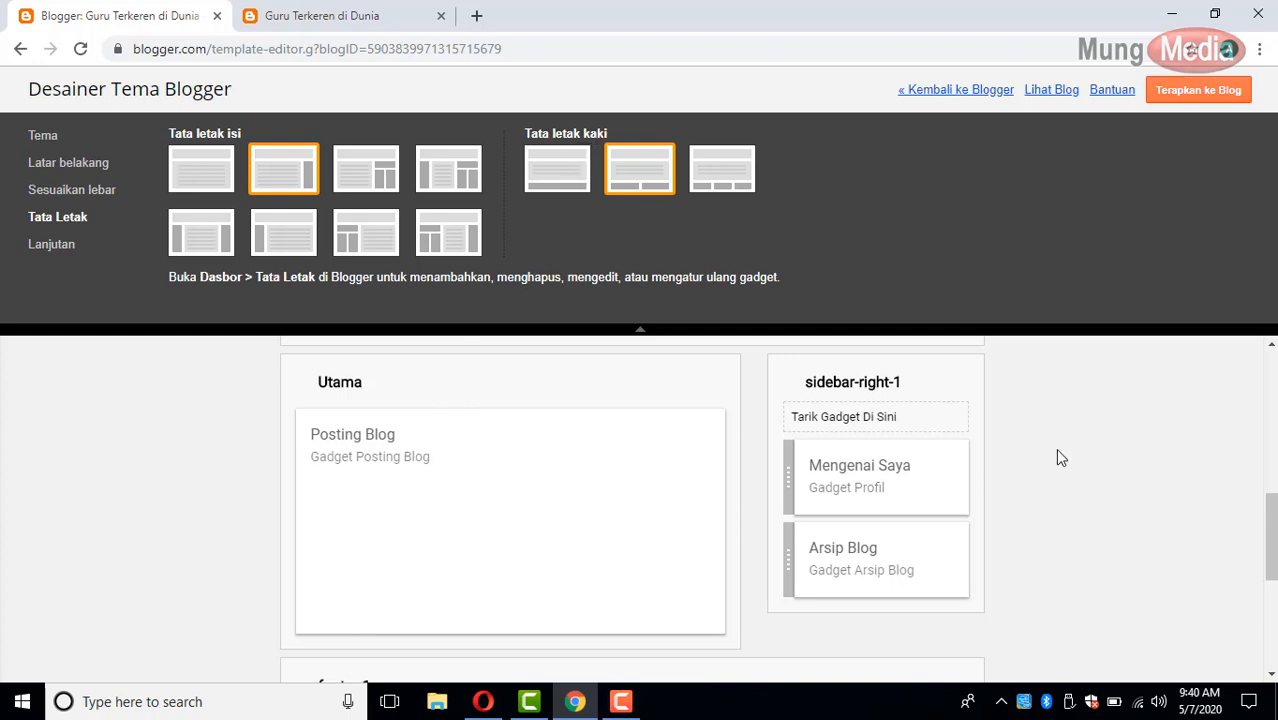
pyautogui.scroll(-3, 1058, 455)
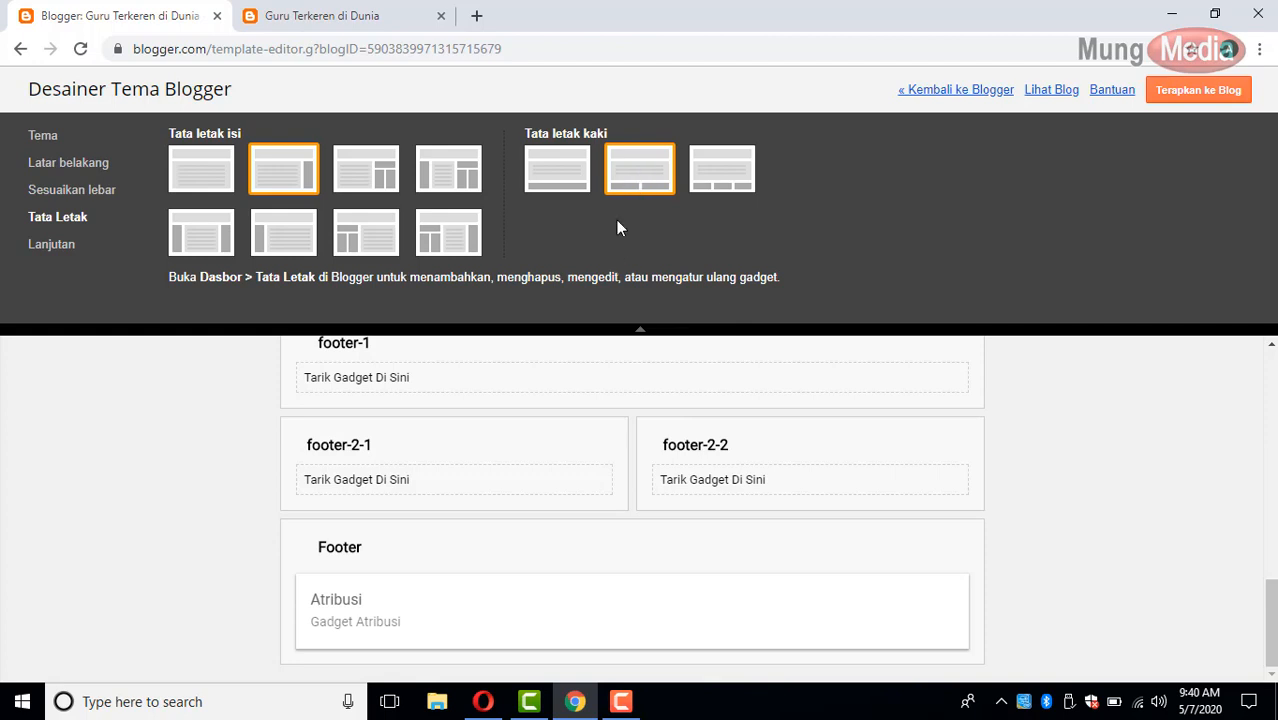
pyautogui.click(637, 183)
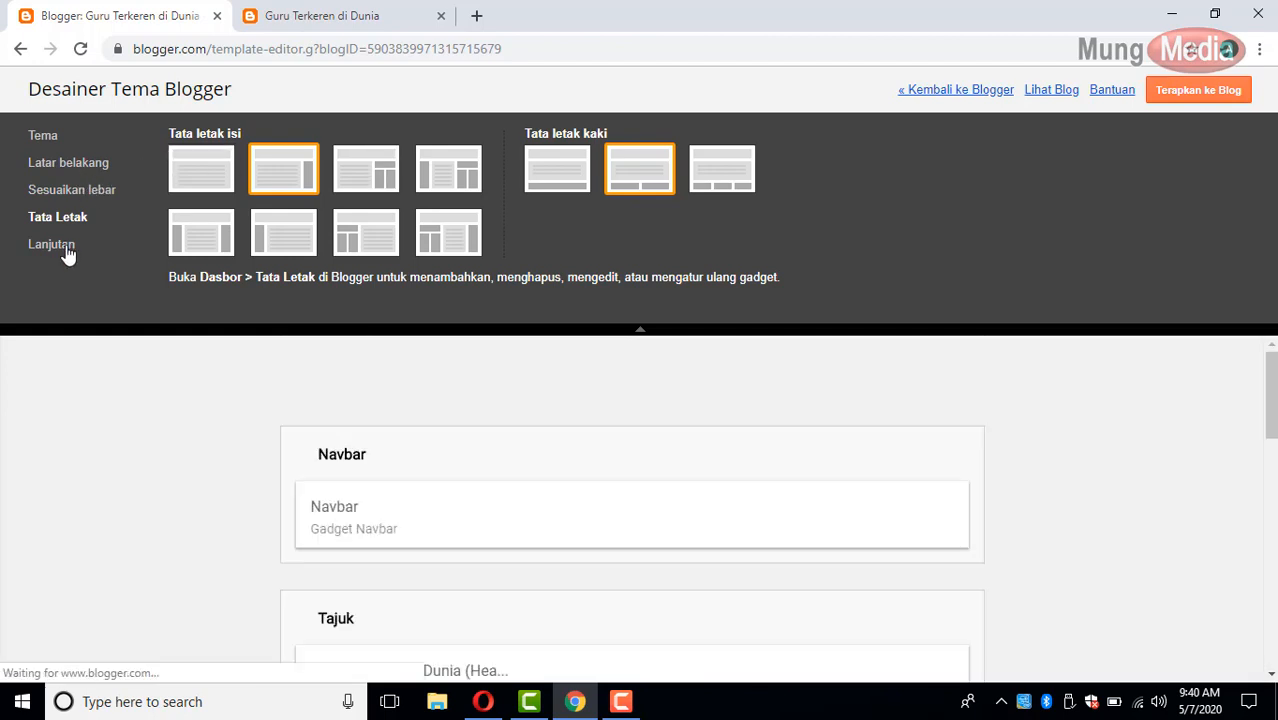
# Step: In the advanced settings, give the blog title a bold rounded playful font at 50 px in brown #853103
pyautogui.click(62, 246)
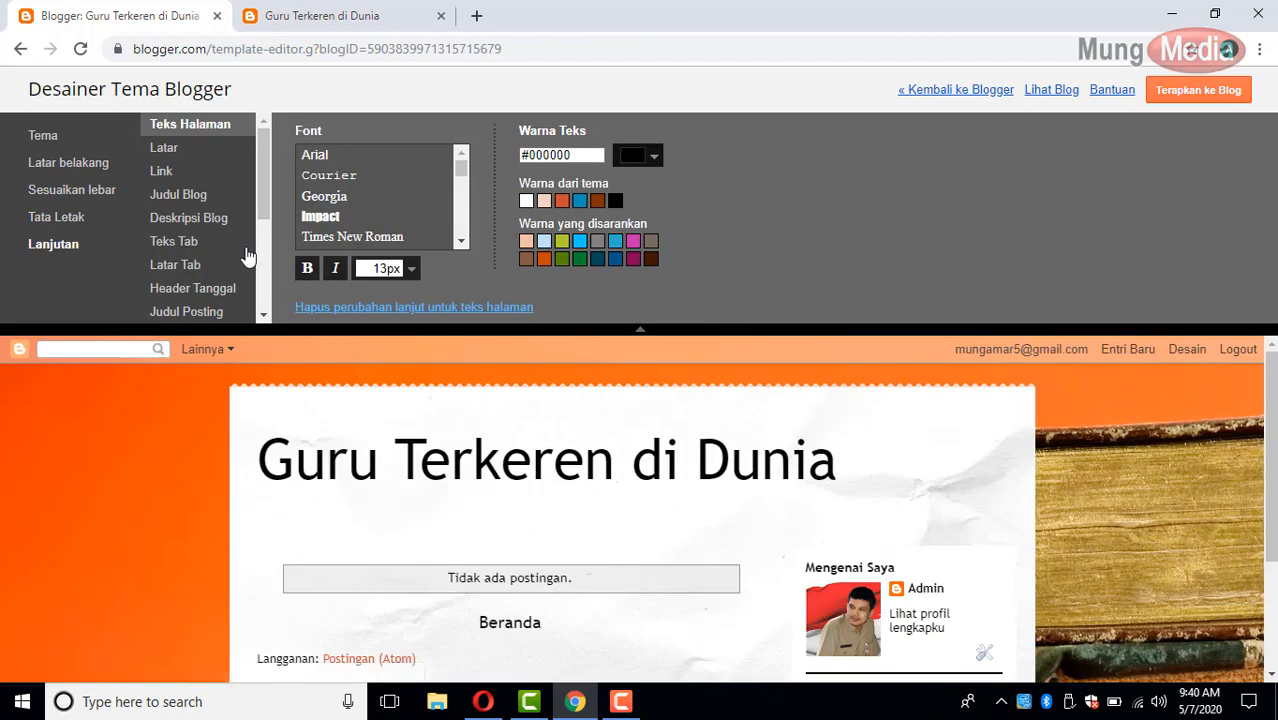
pyautogui.scroll(-3, 471, 456)
pyautogui.scroll(3, 471, 456)
pyautogui.click(190, 195)
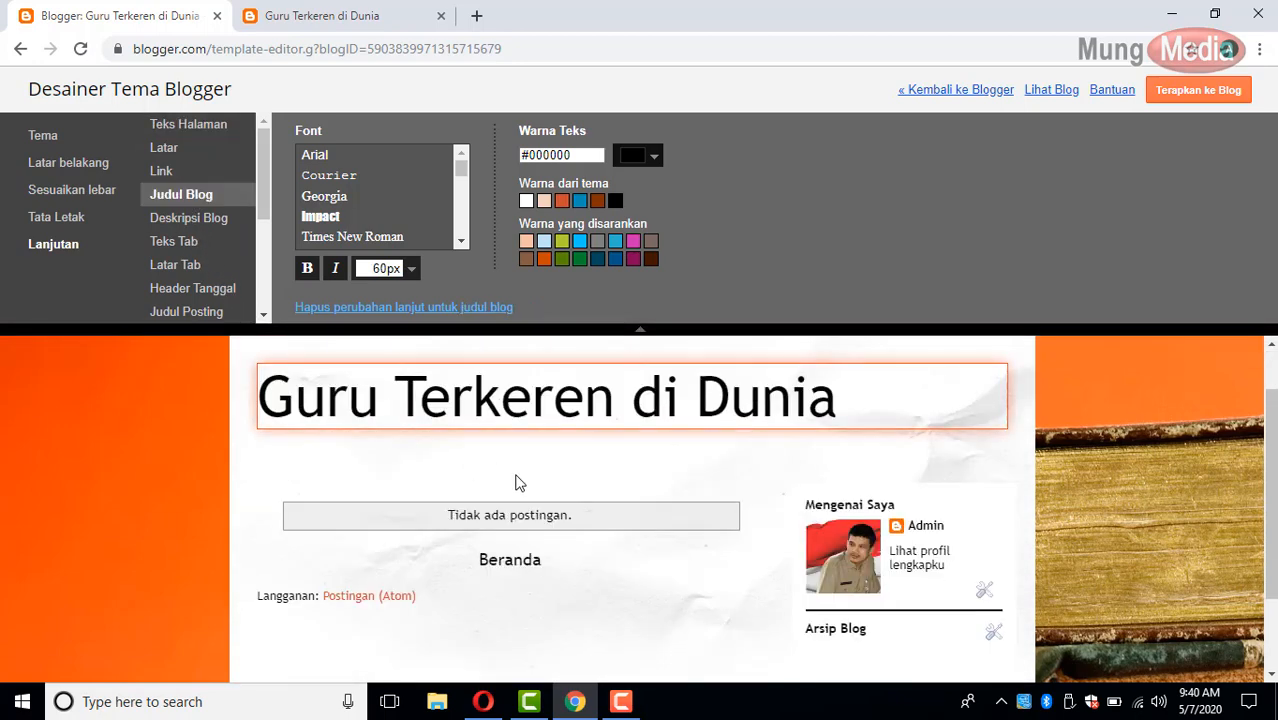
pyautogui.click(355, 218)
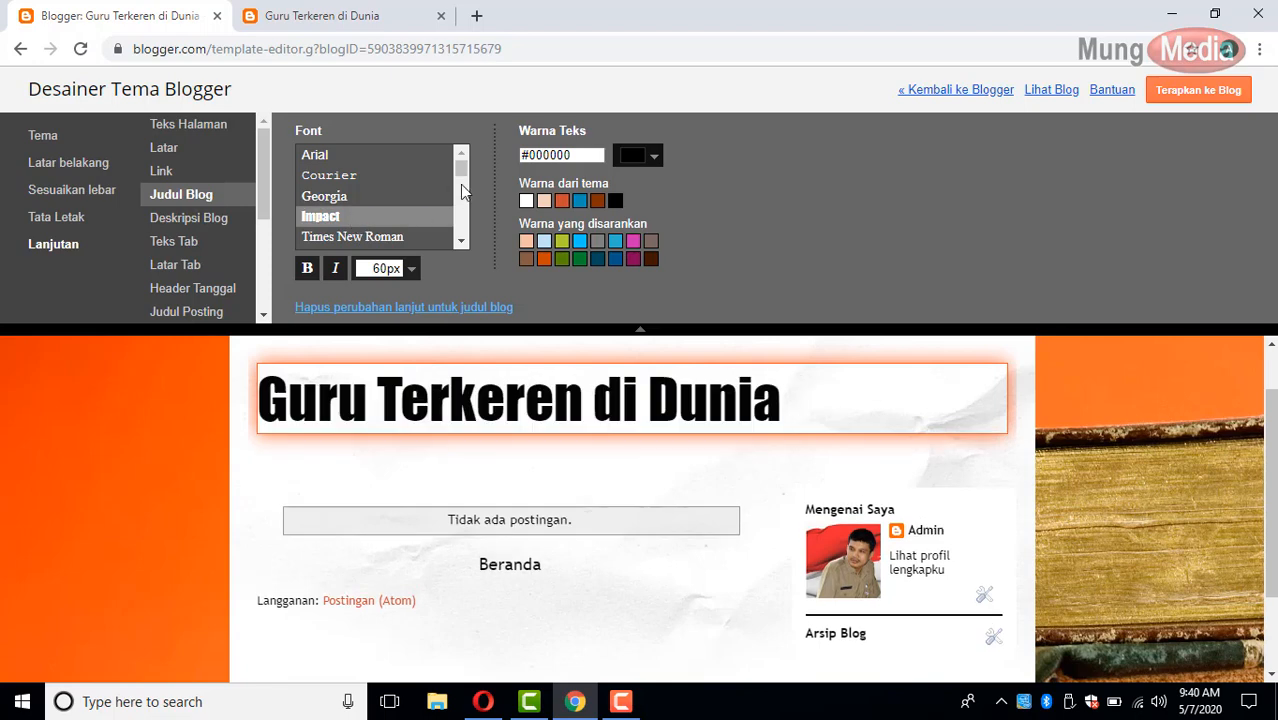
pyautogui.scroll(-3, 461, 186)
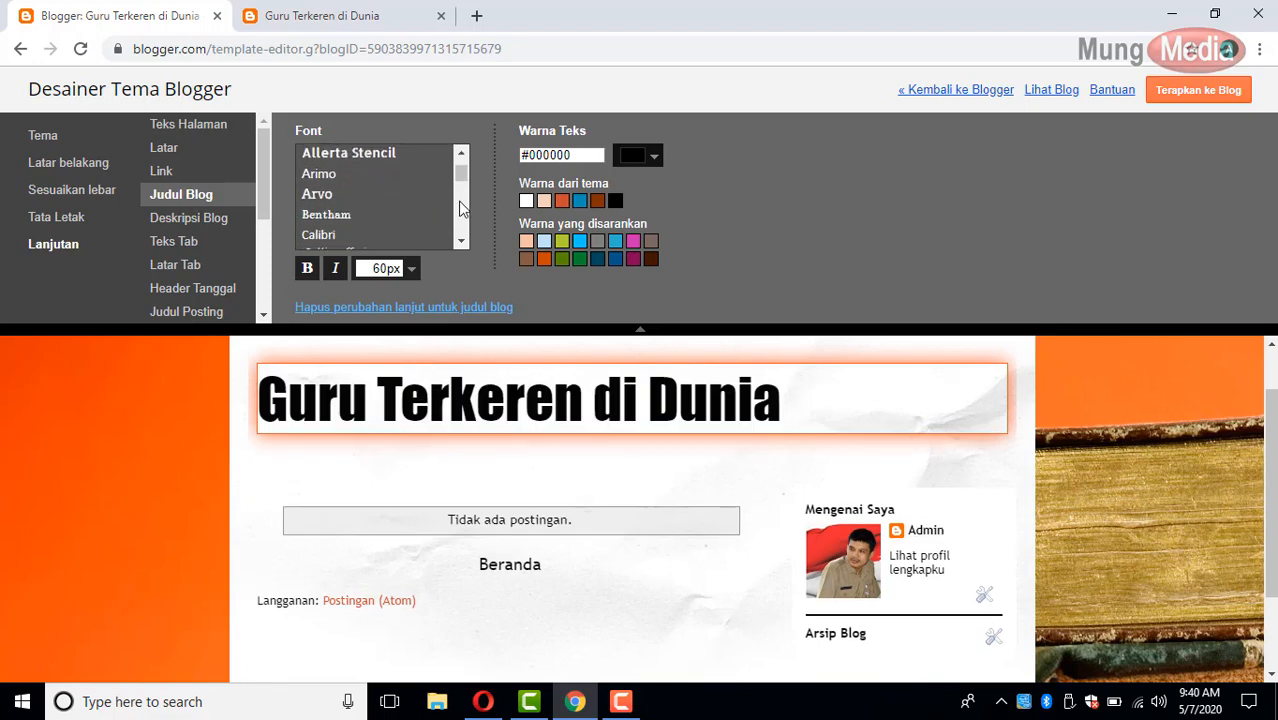
pyautogui.scroll(-3, 425, 200)
pyautogui.click(350, 176)
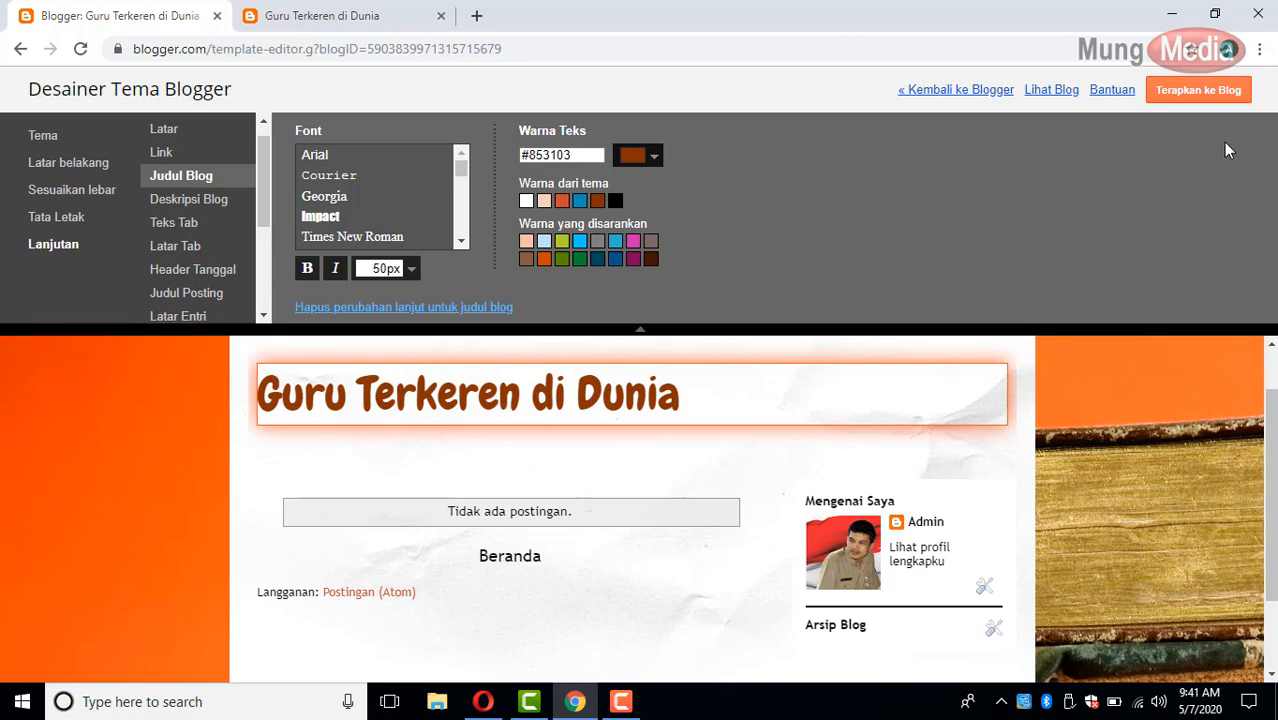
# Step: Apply the customized theme to the blog and reload the live blog to check it
pyautogui.click(1197, 100)
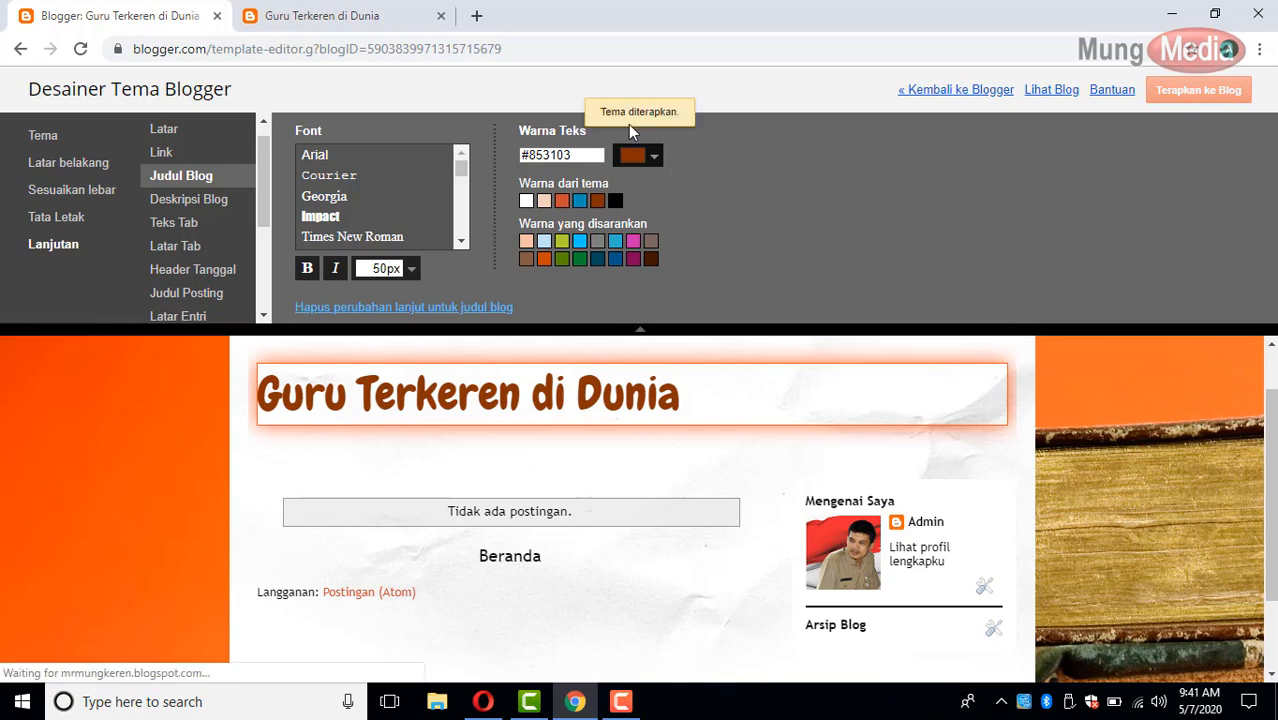
pyautogui.click(361, 22)
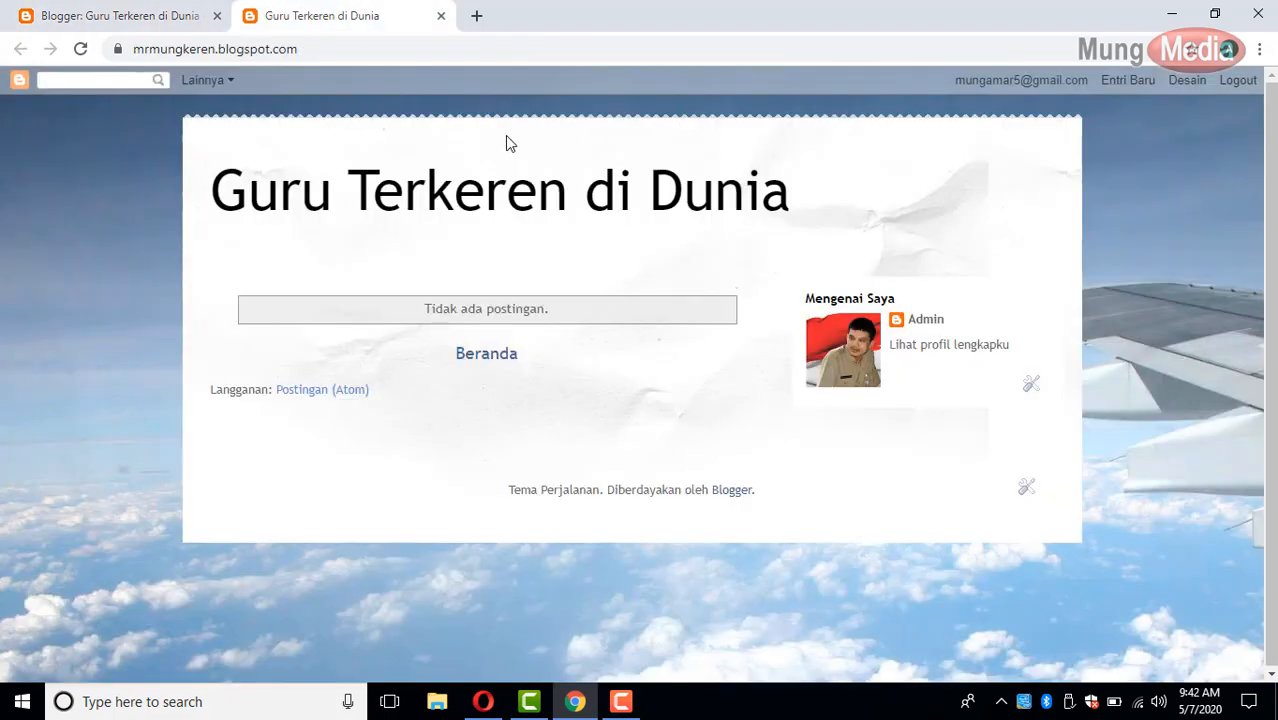
pyautogui.click(81, 50)
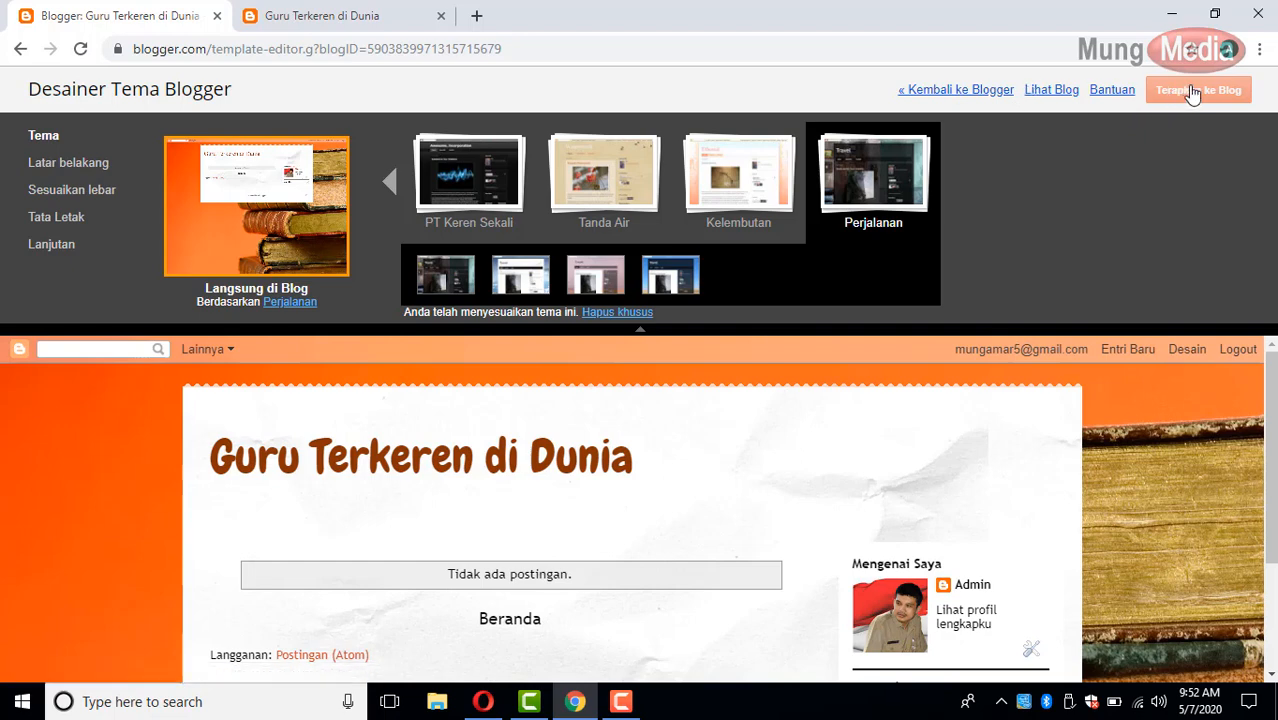
# Step: Leave the theme designer for the Blogger theme page and open the current theme's mobile settings
pyautogui.click(952, 91)
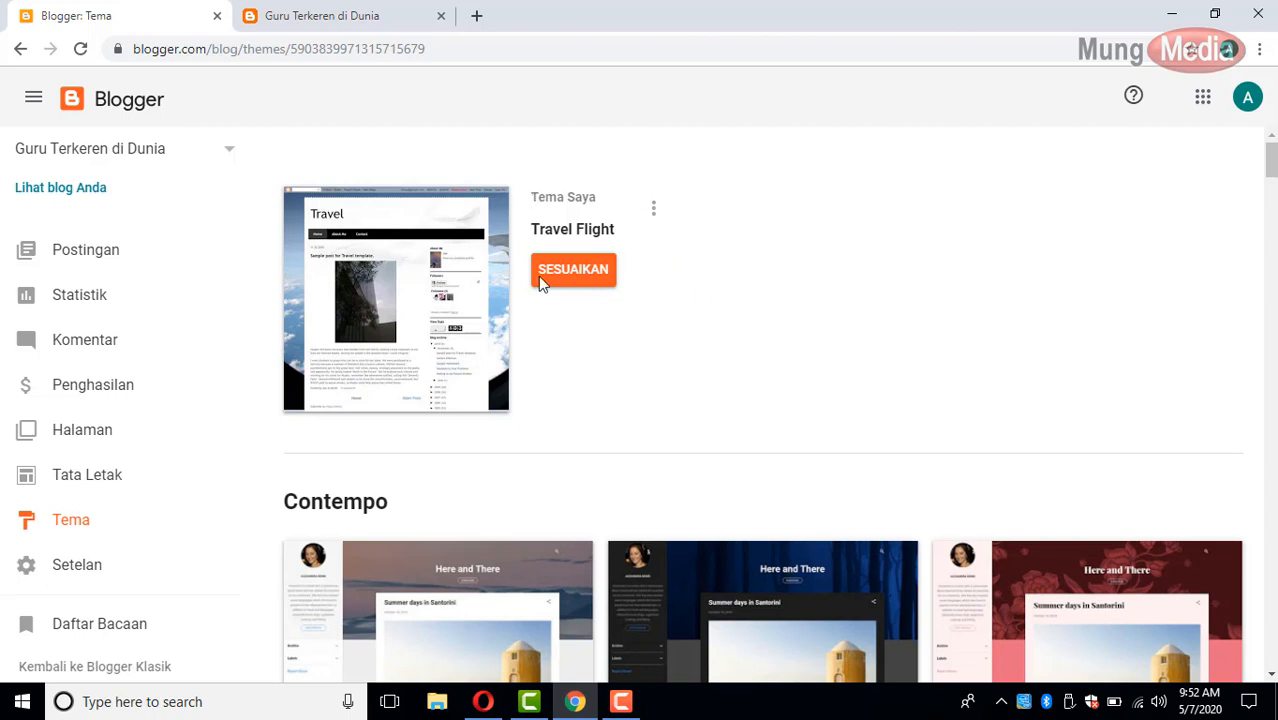
pyautogui.click(653, 210)
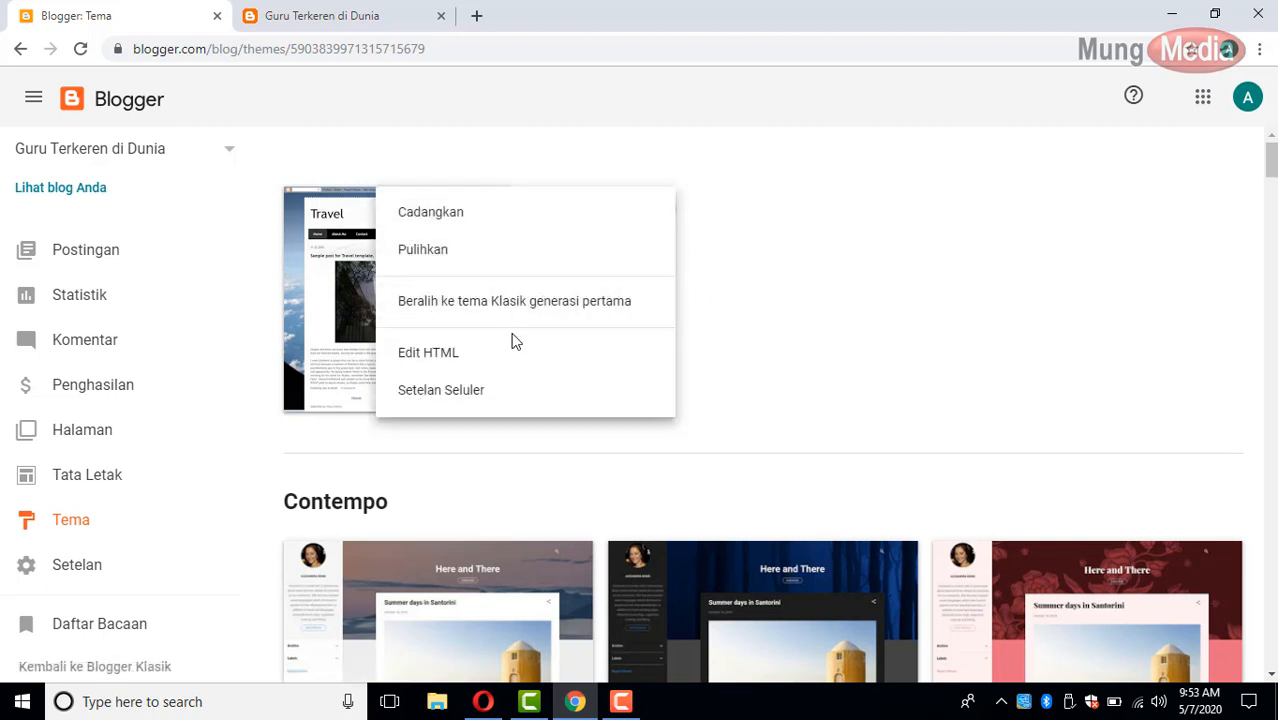
pyautogui.click(494, 403)
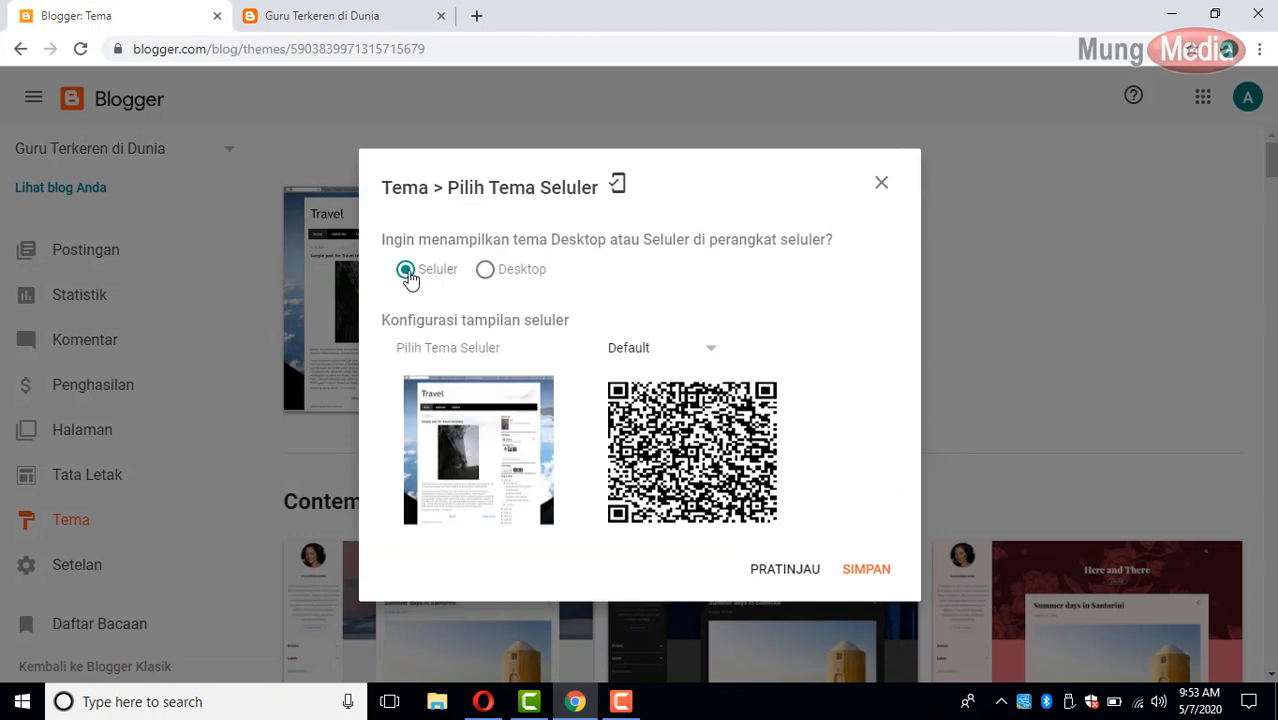
# Step: Try the Desktop theme for mobile devices and switch the choice back to Seluler
pyautogui.click(485, 270)
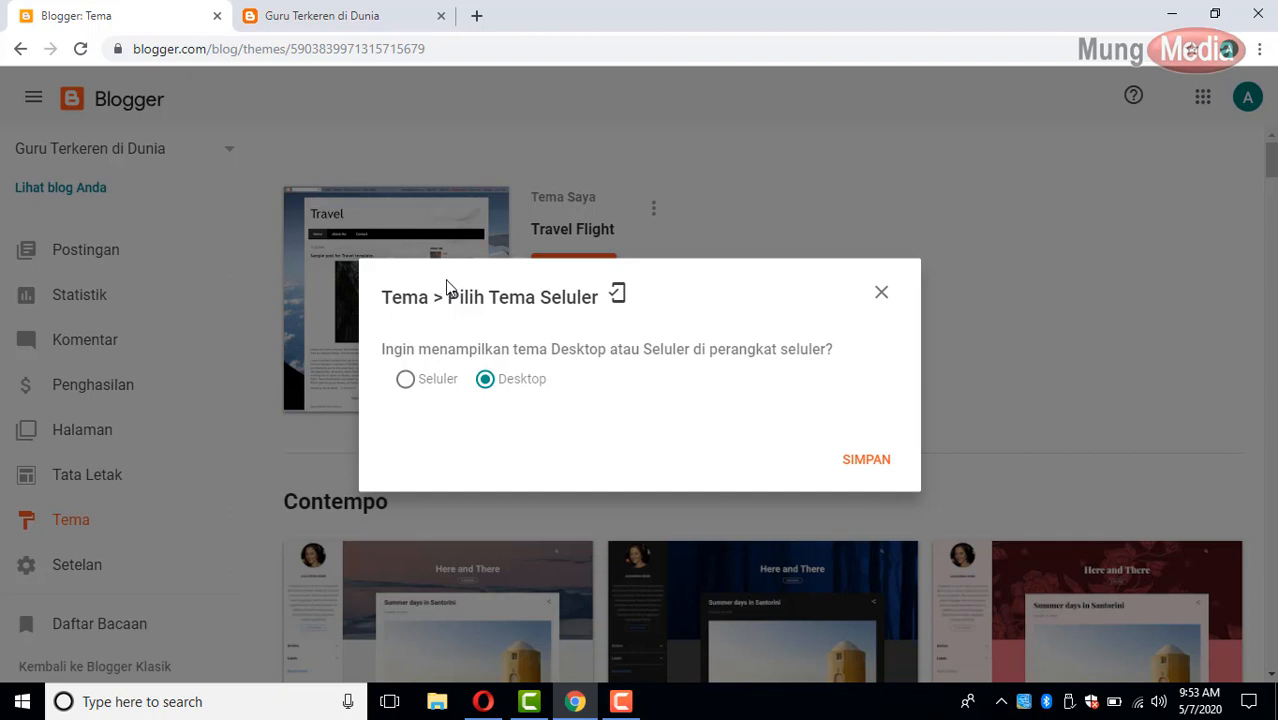
pyautogui.click(406, 381)
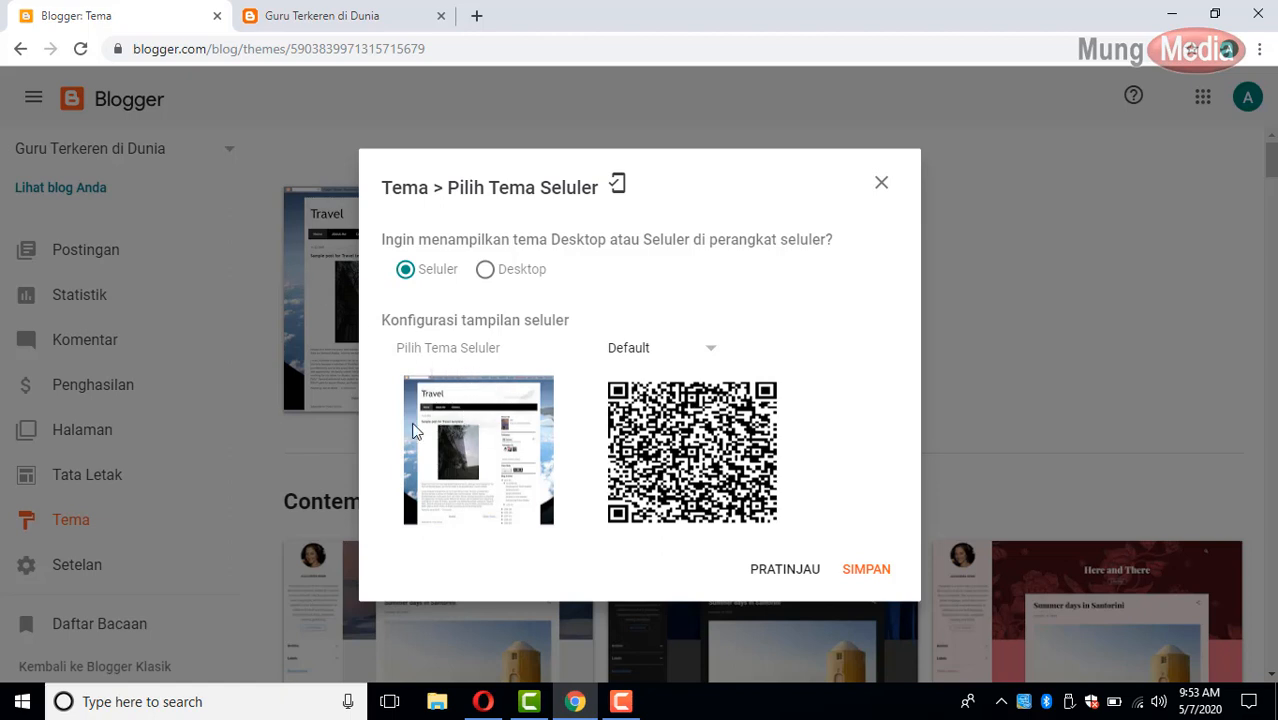
# Step: Try out the Simple, Kustom, Travel and Ethereal mobile themes in the mobile view configuration
pyautogui.click(703, 352)
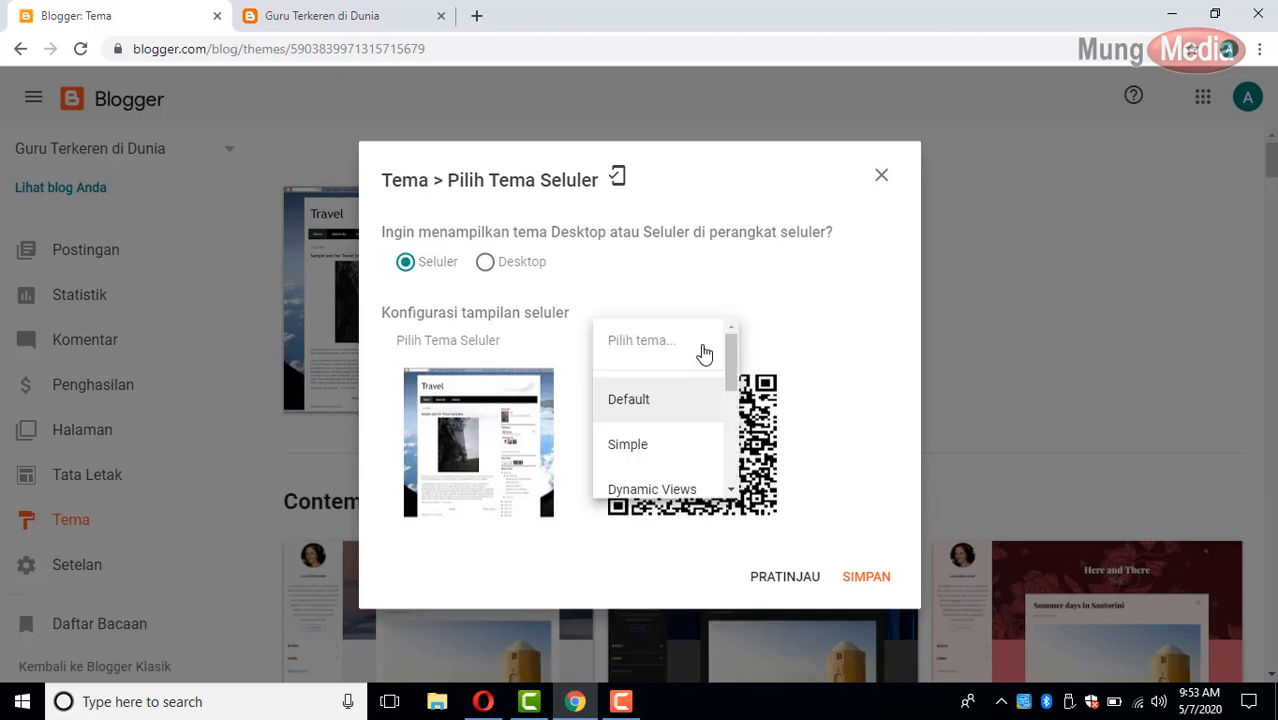
pyautogui.click(660, 450)
pyautogui.click(705, 352)
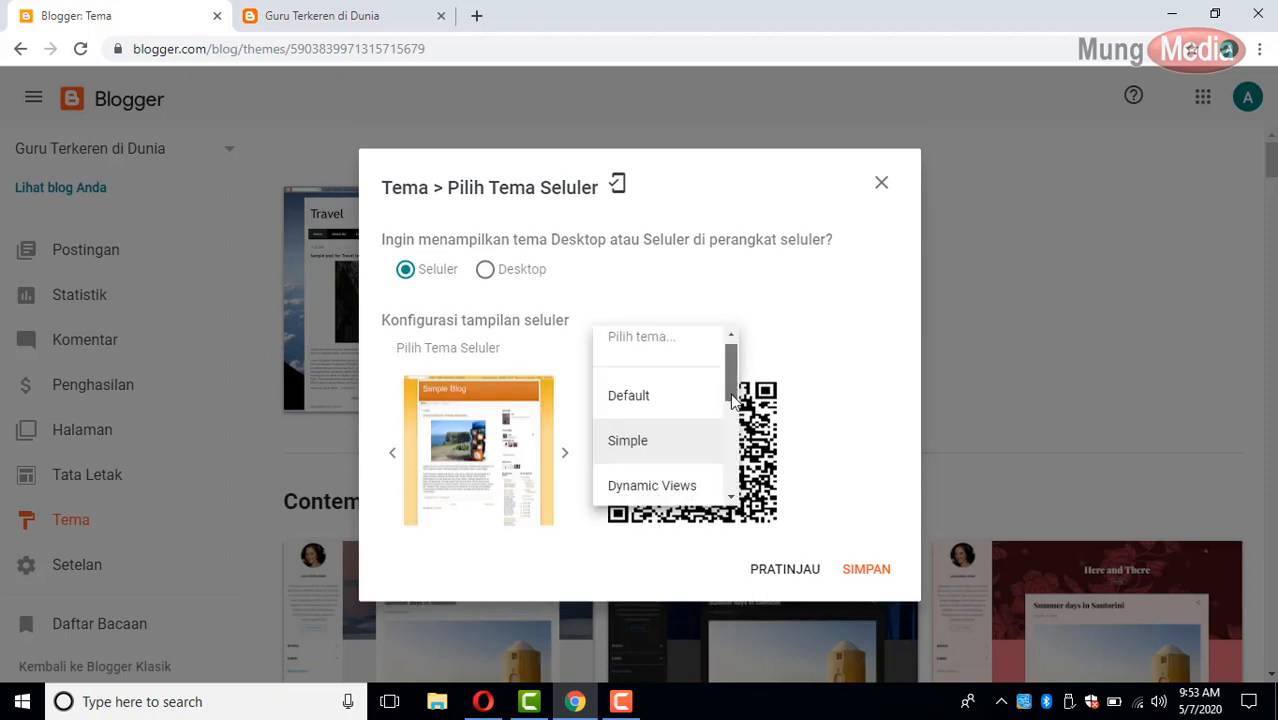
pyautogui.scroll(-5, 690, 480)
pyautogui.click(674, 483)
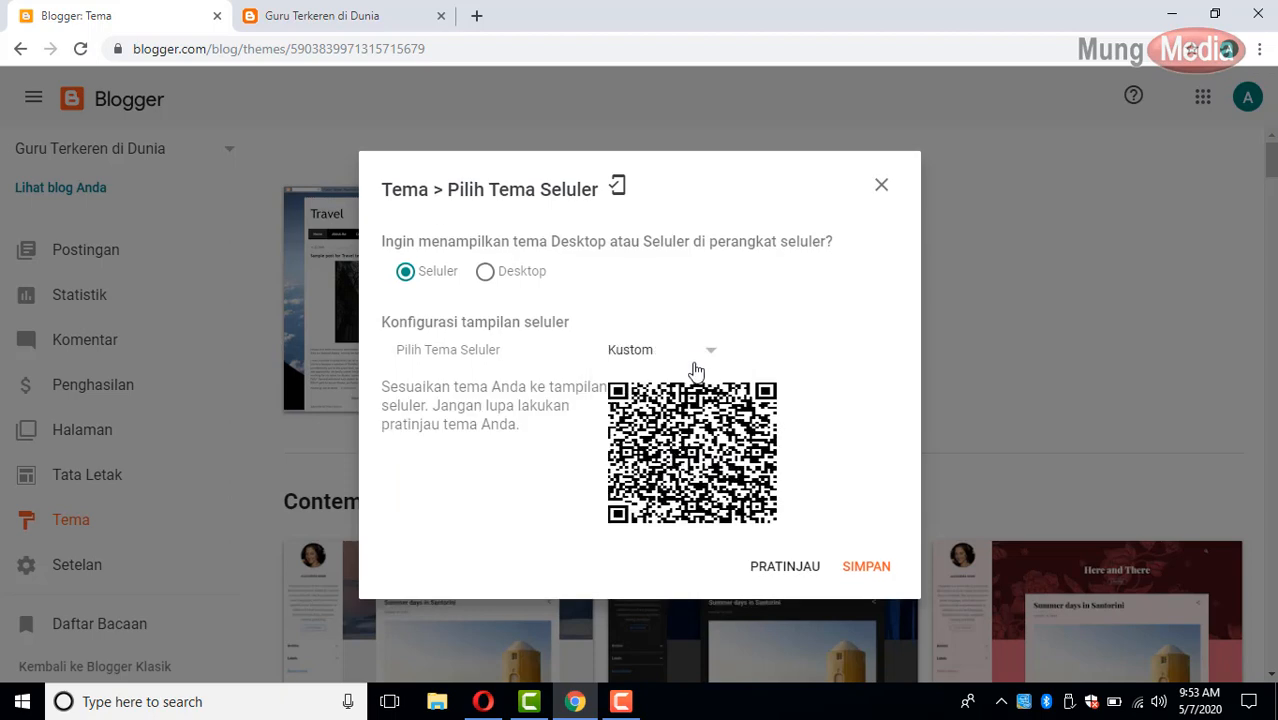
pyautogui.click(696, 355)
pyautogui.click(674, 466)
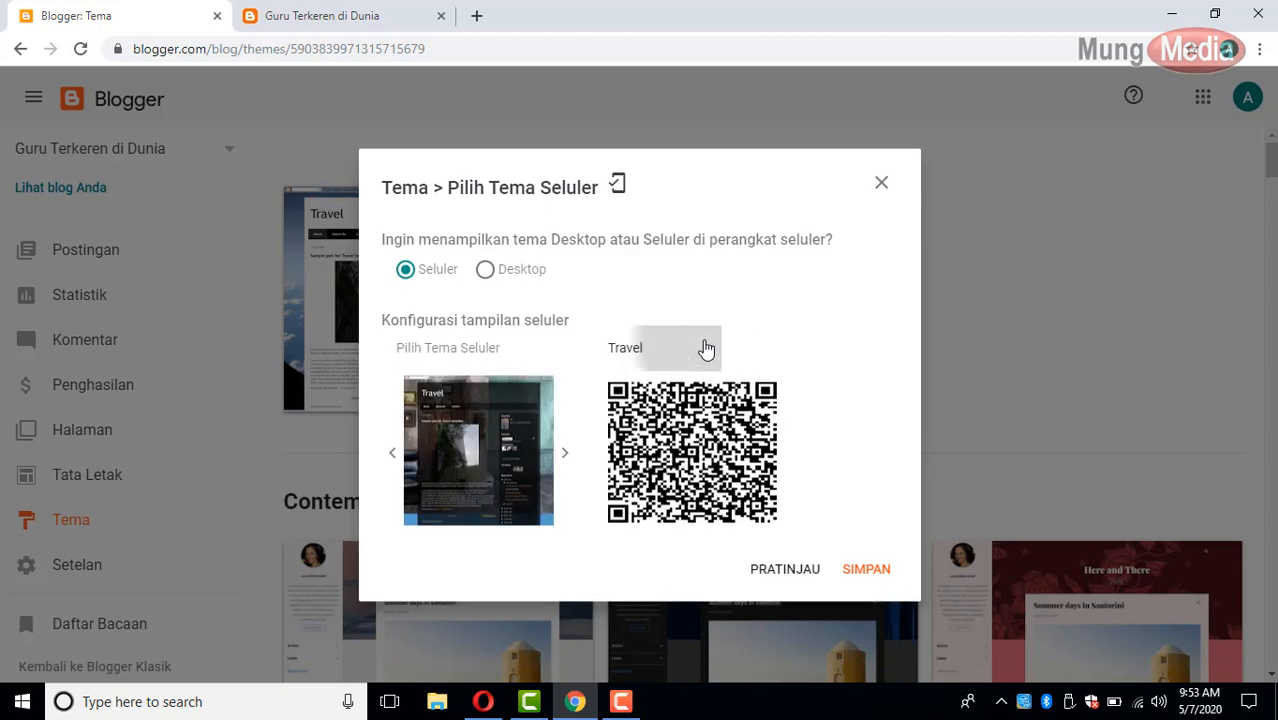
pyautogui.click(702, 352)
pyautogui.click(664, 393)
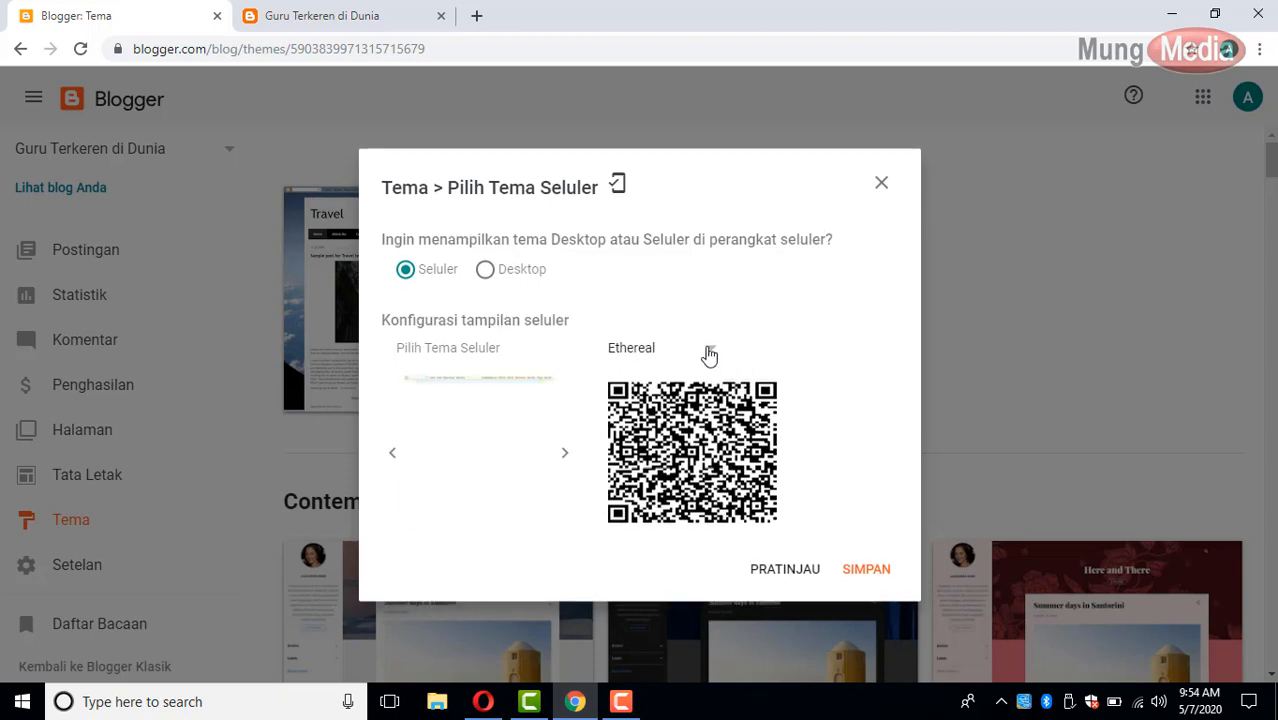
# Step: Choose Default as the mobile theme and save the mobile theme settings
pyautogui.click(705, 354)
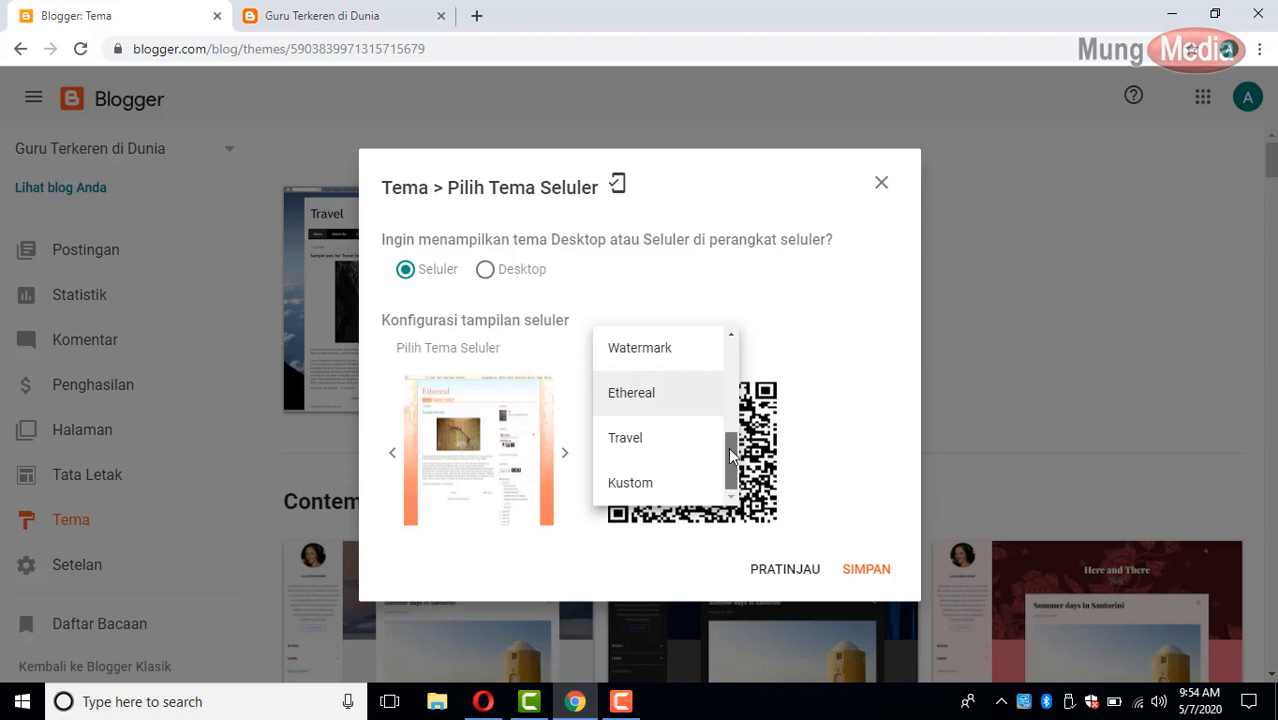
pyautogui.moveTo(733, 452); pyautogui.dragTo(735, 360)
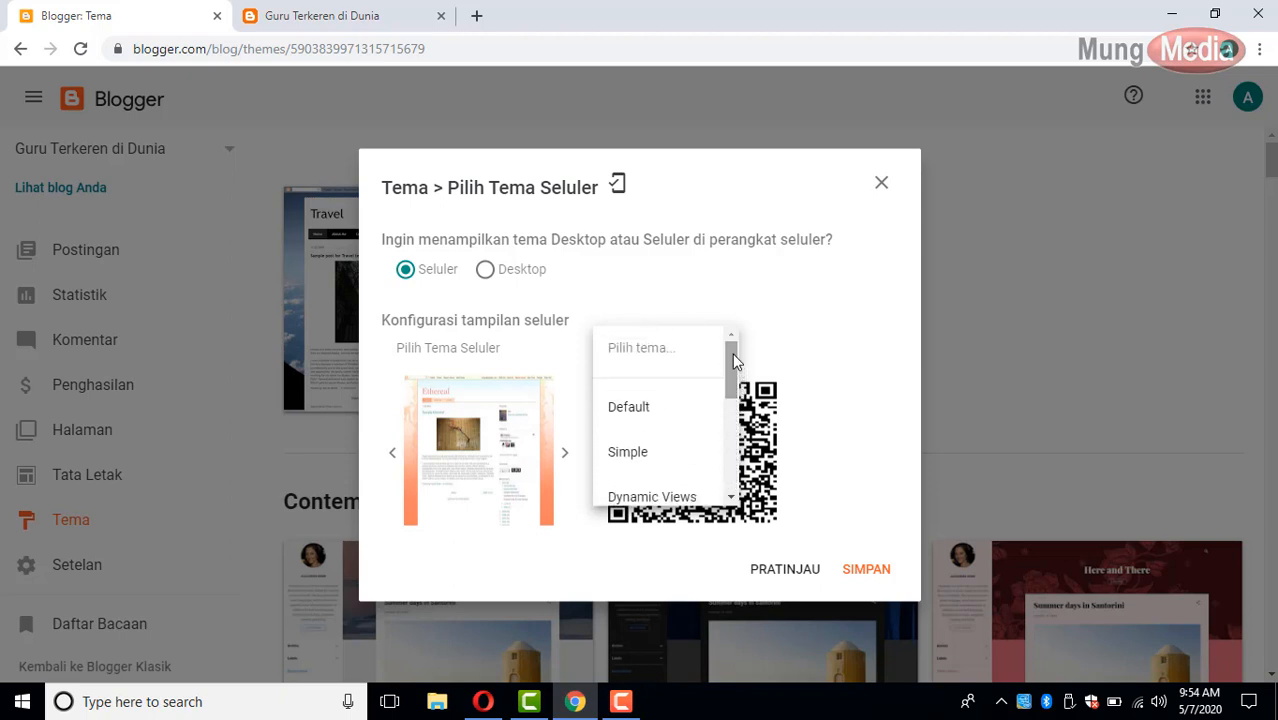
pyautogui.click(658, 408)
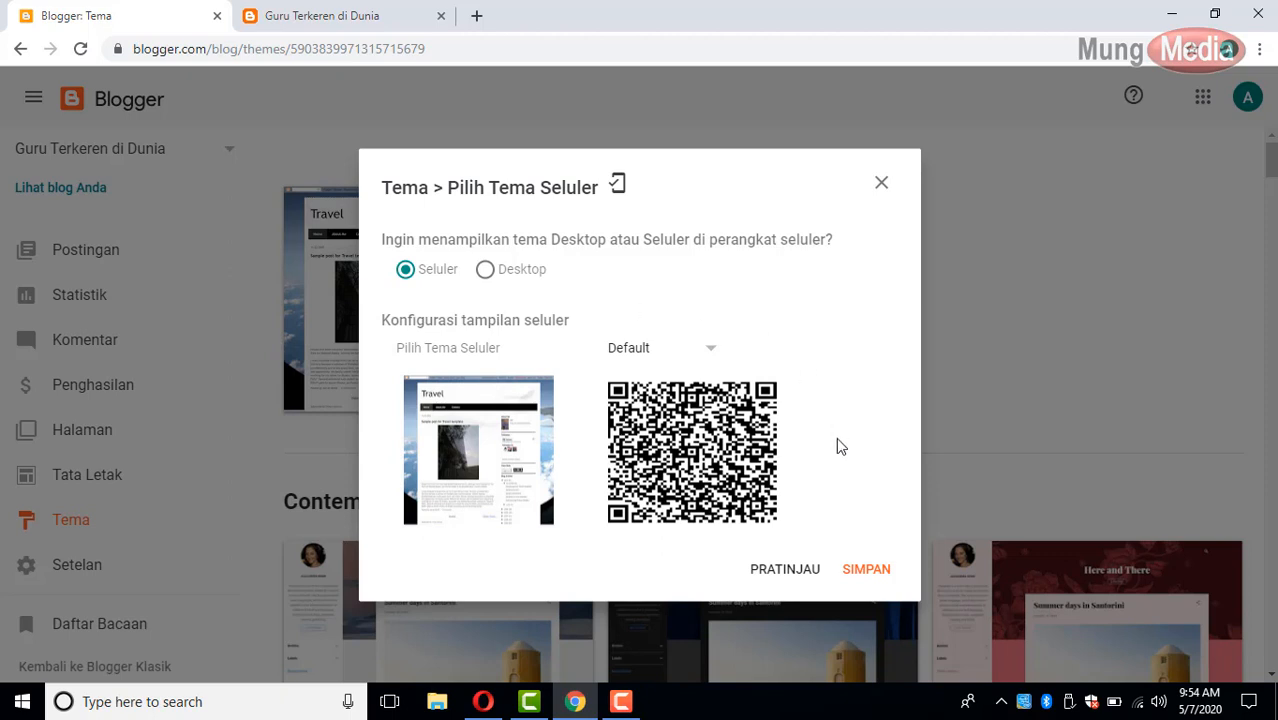
pyautogui.click(861, 572)
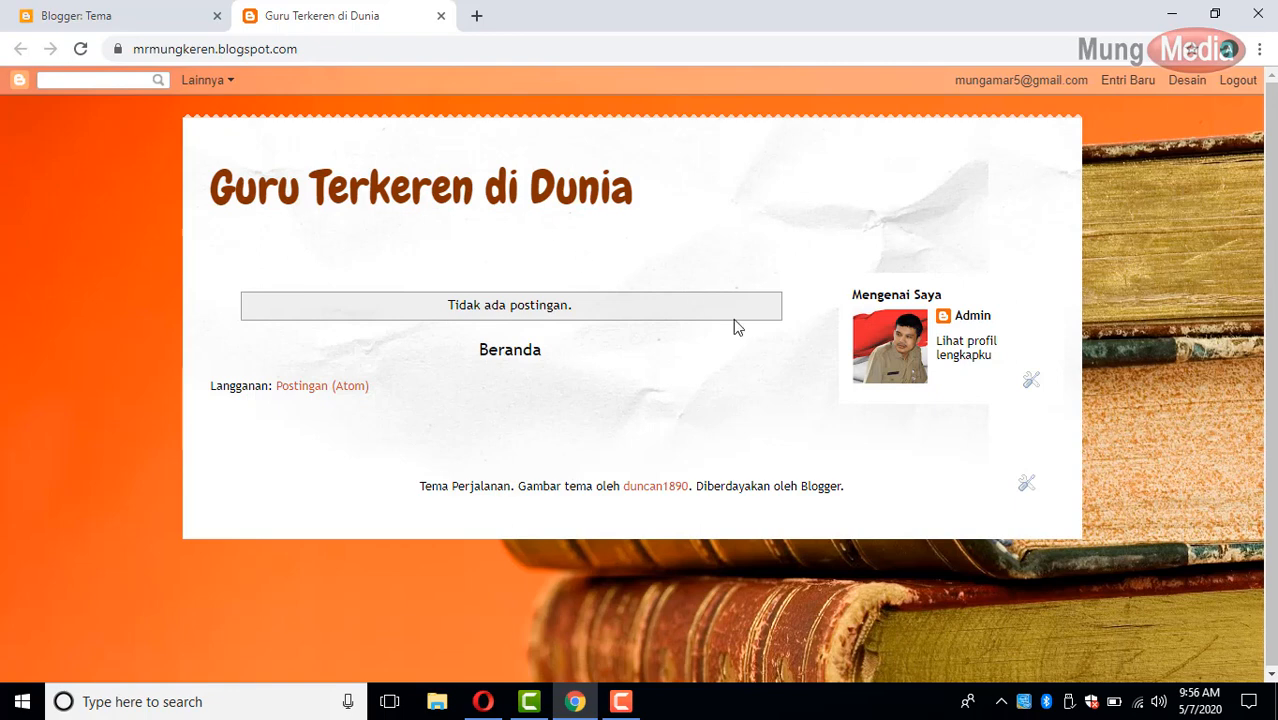
pyautogui.click(621, 701)
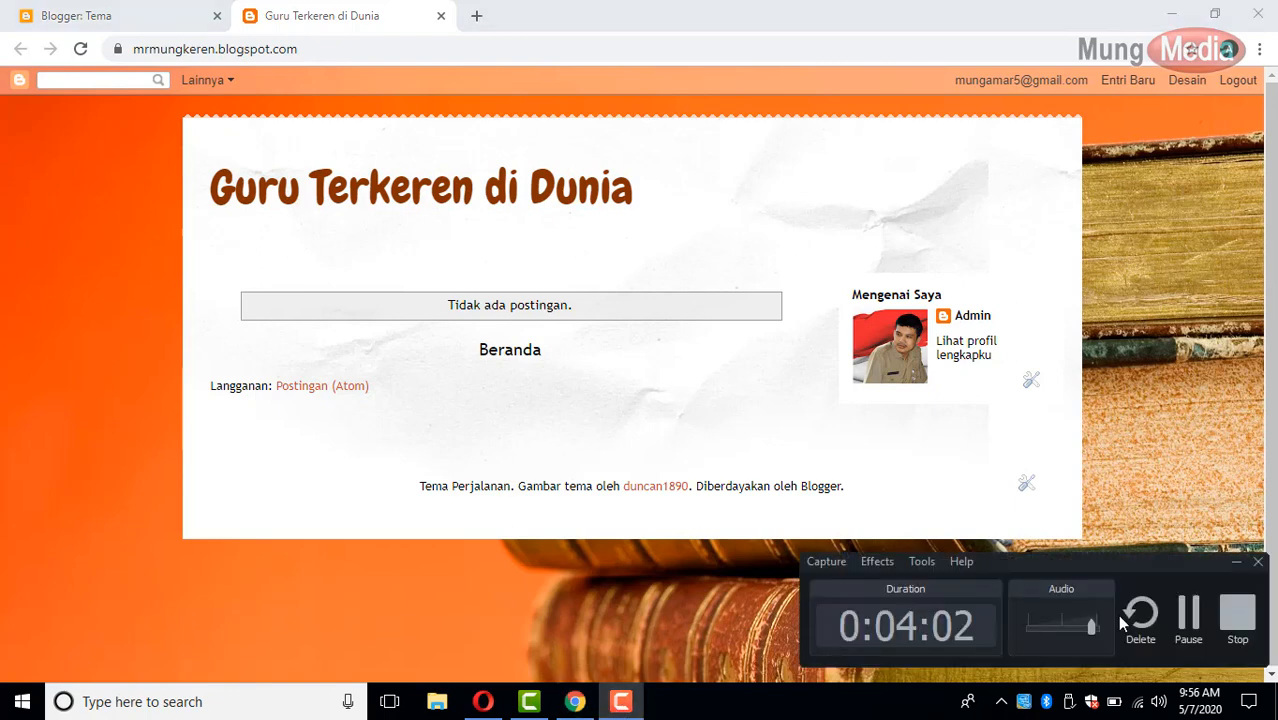
pyautogui.click(1235, 610)
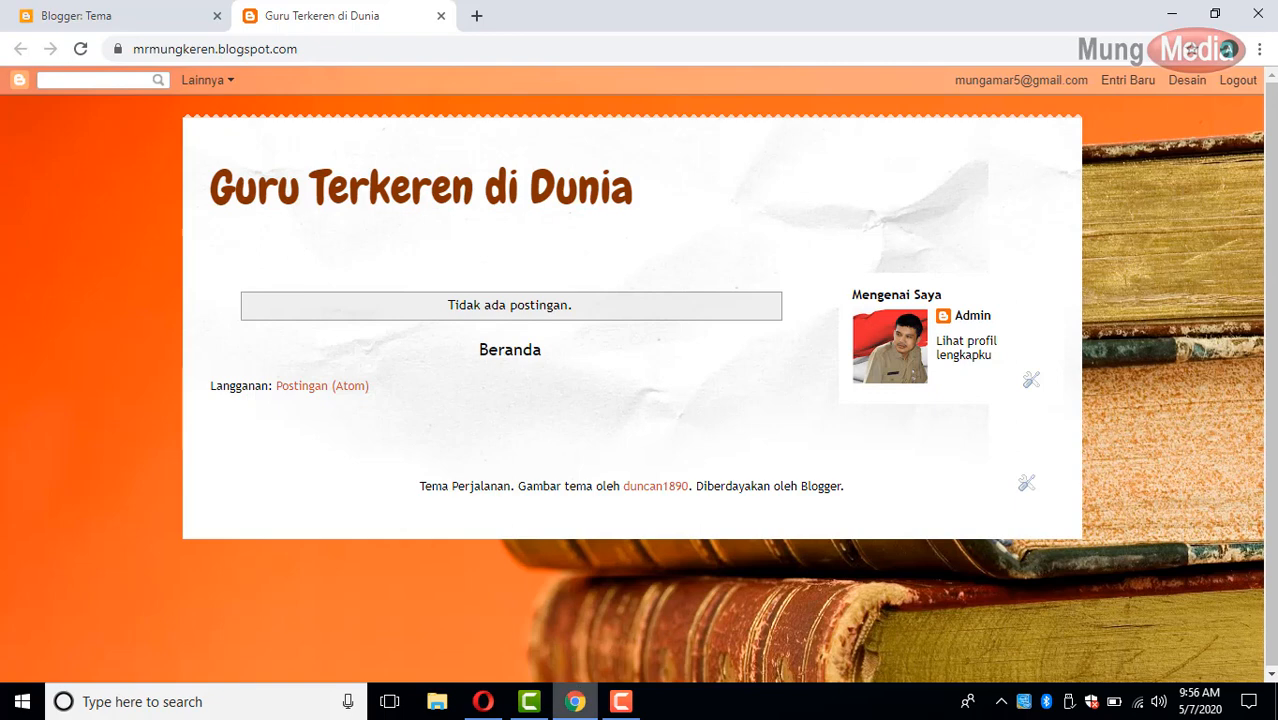
pyautogui.click(620, 706)
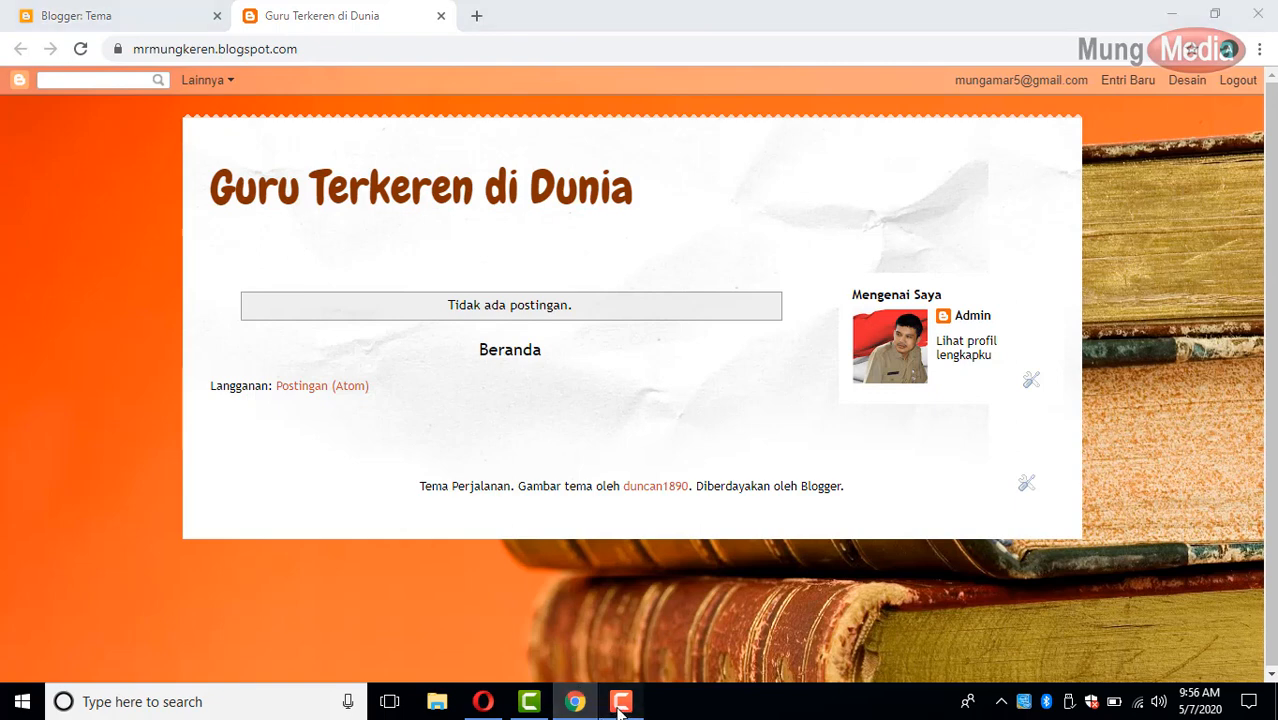